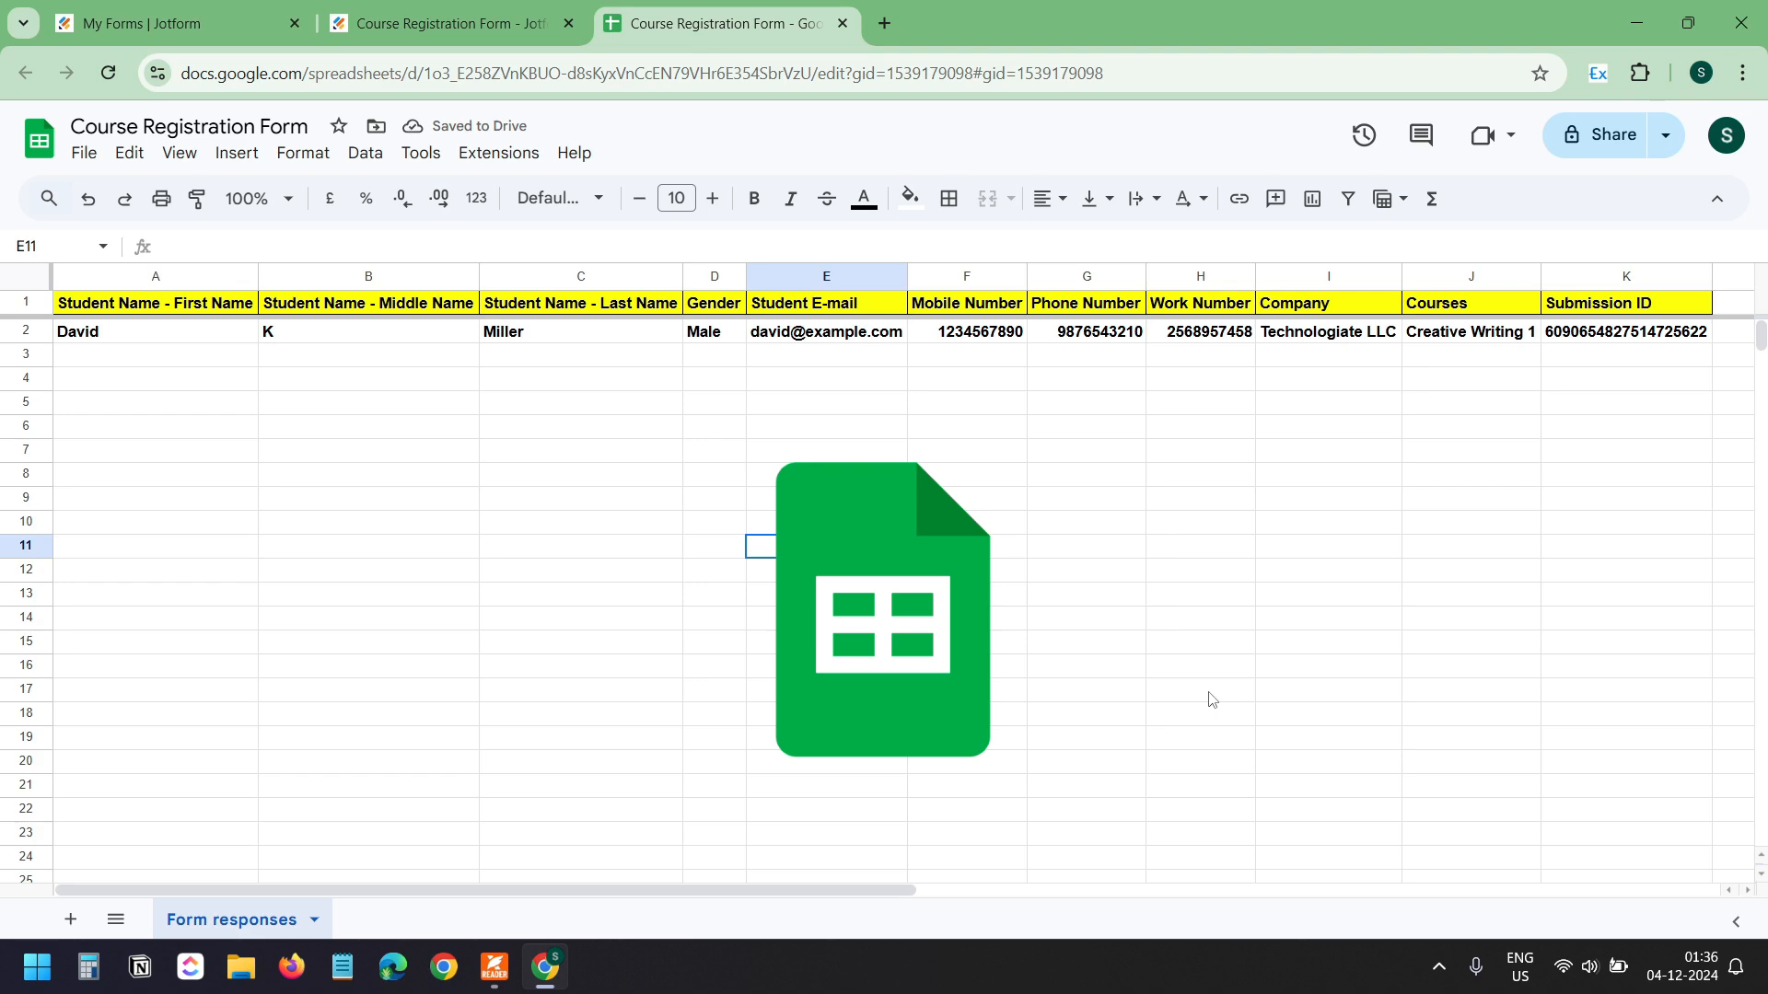
Switch to the Jotform website in the browser and log in with the Google account
{"action": "key", "text": "alt+Tab"}
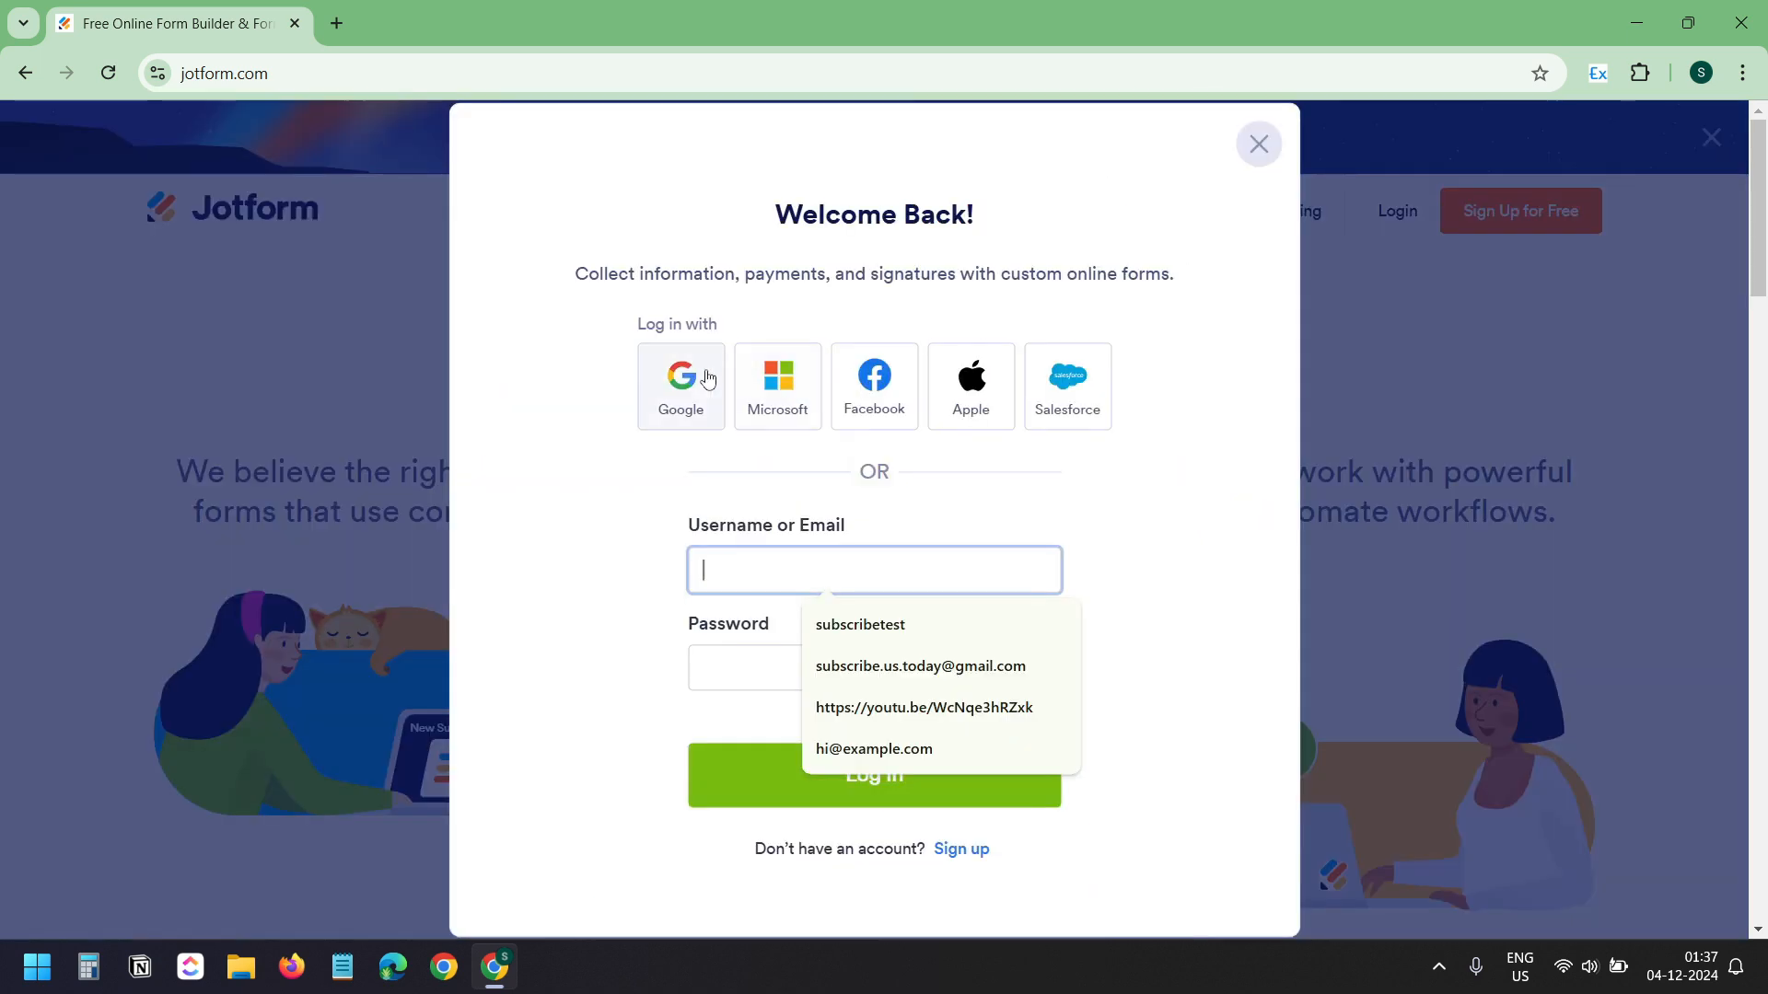
{"action": "left_click", "coordinate": [679, 375]}
{"action": "left_click", "coordinate": [888, 592]}
{"action": "left_click", "coordinate": [1033, 747]}
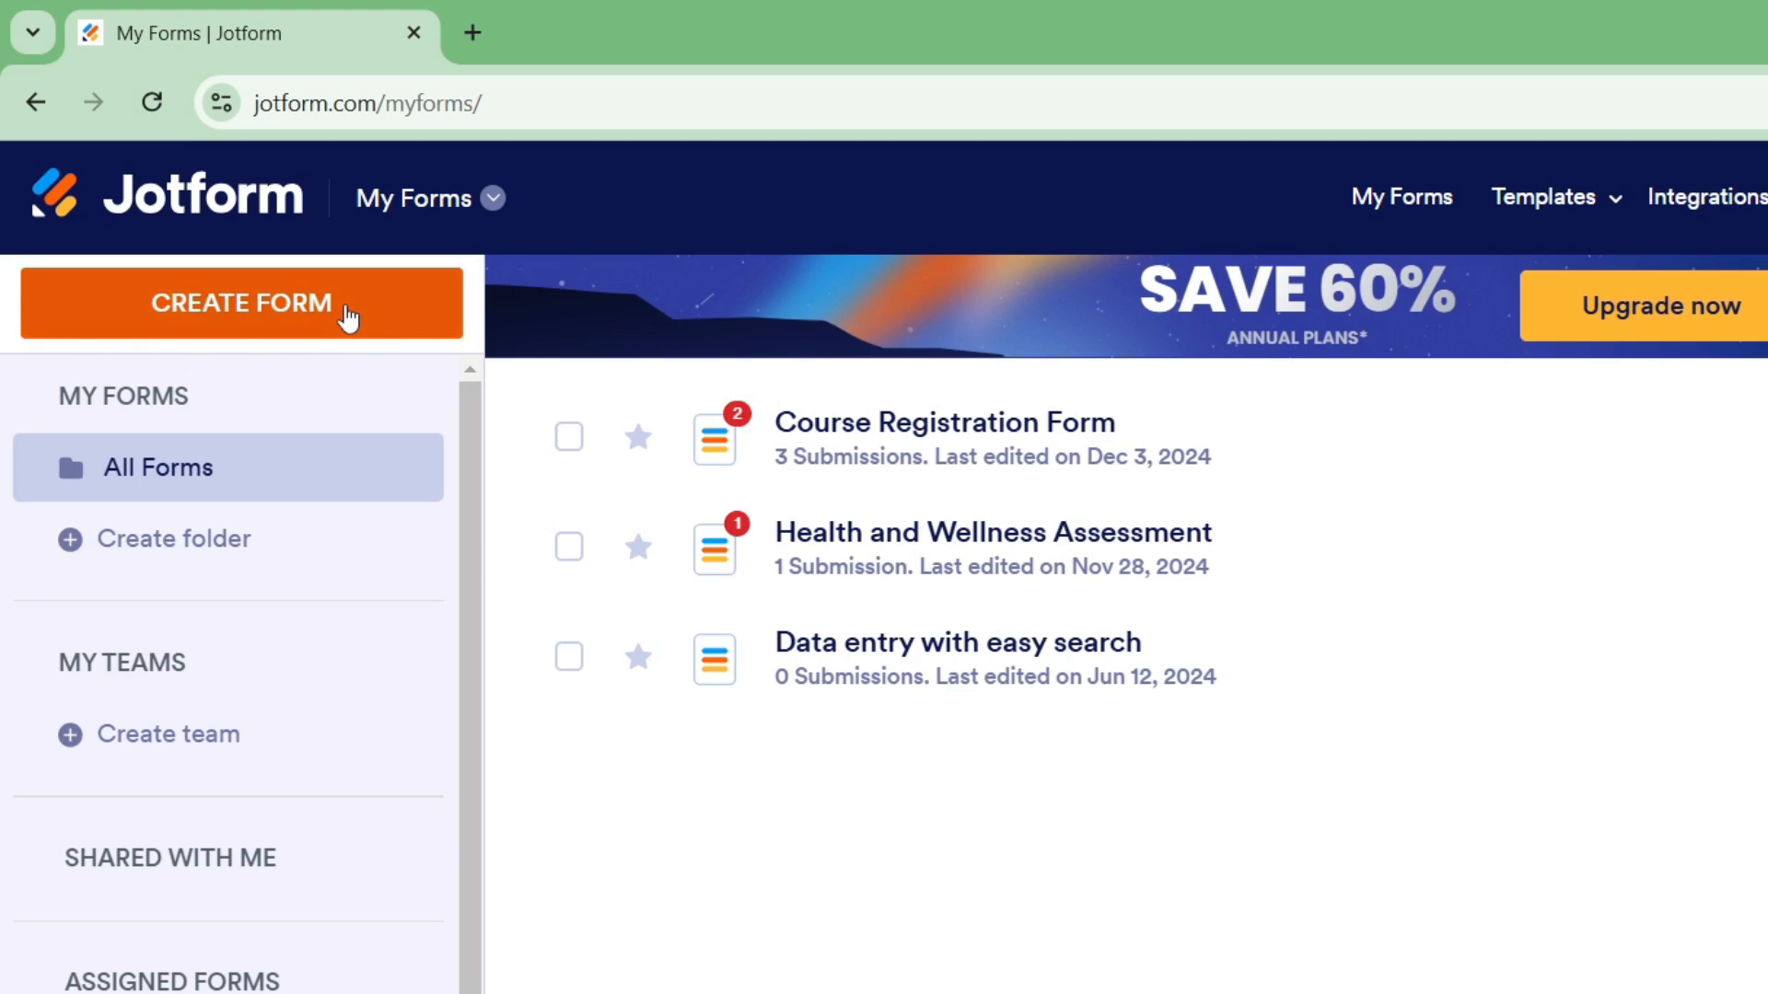
Create a new form from scratch using the Classic Form layout
{"action": "left_click", "coordinate": [245, 222]}
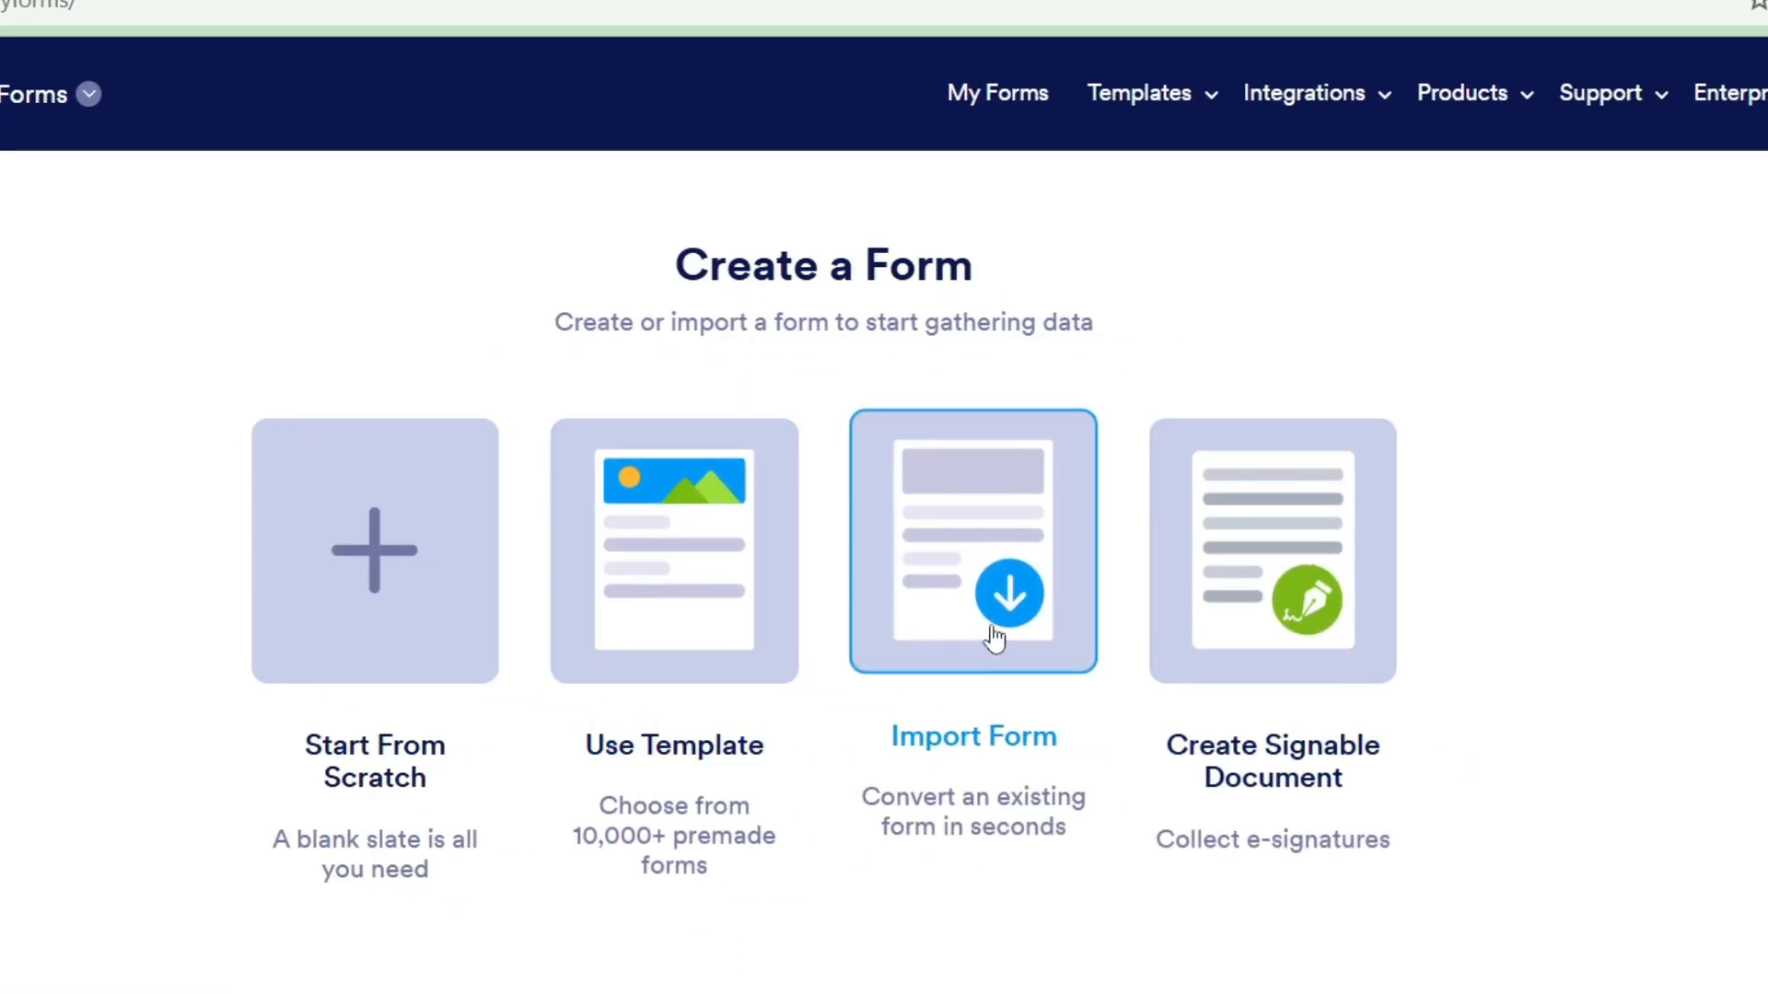
{"action": "left_click", "coordinate": [393, 576]}
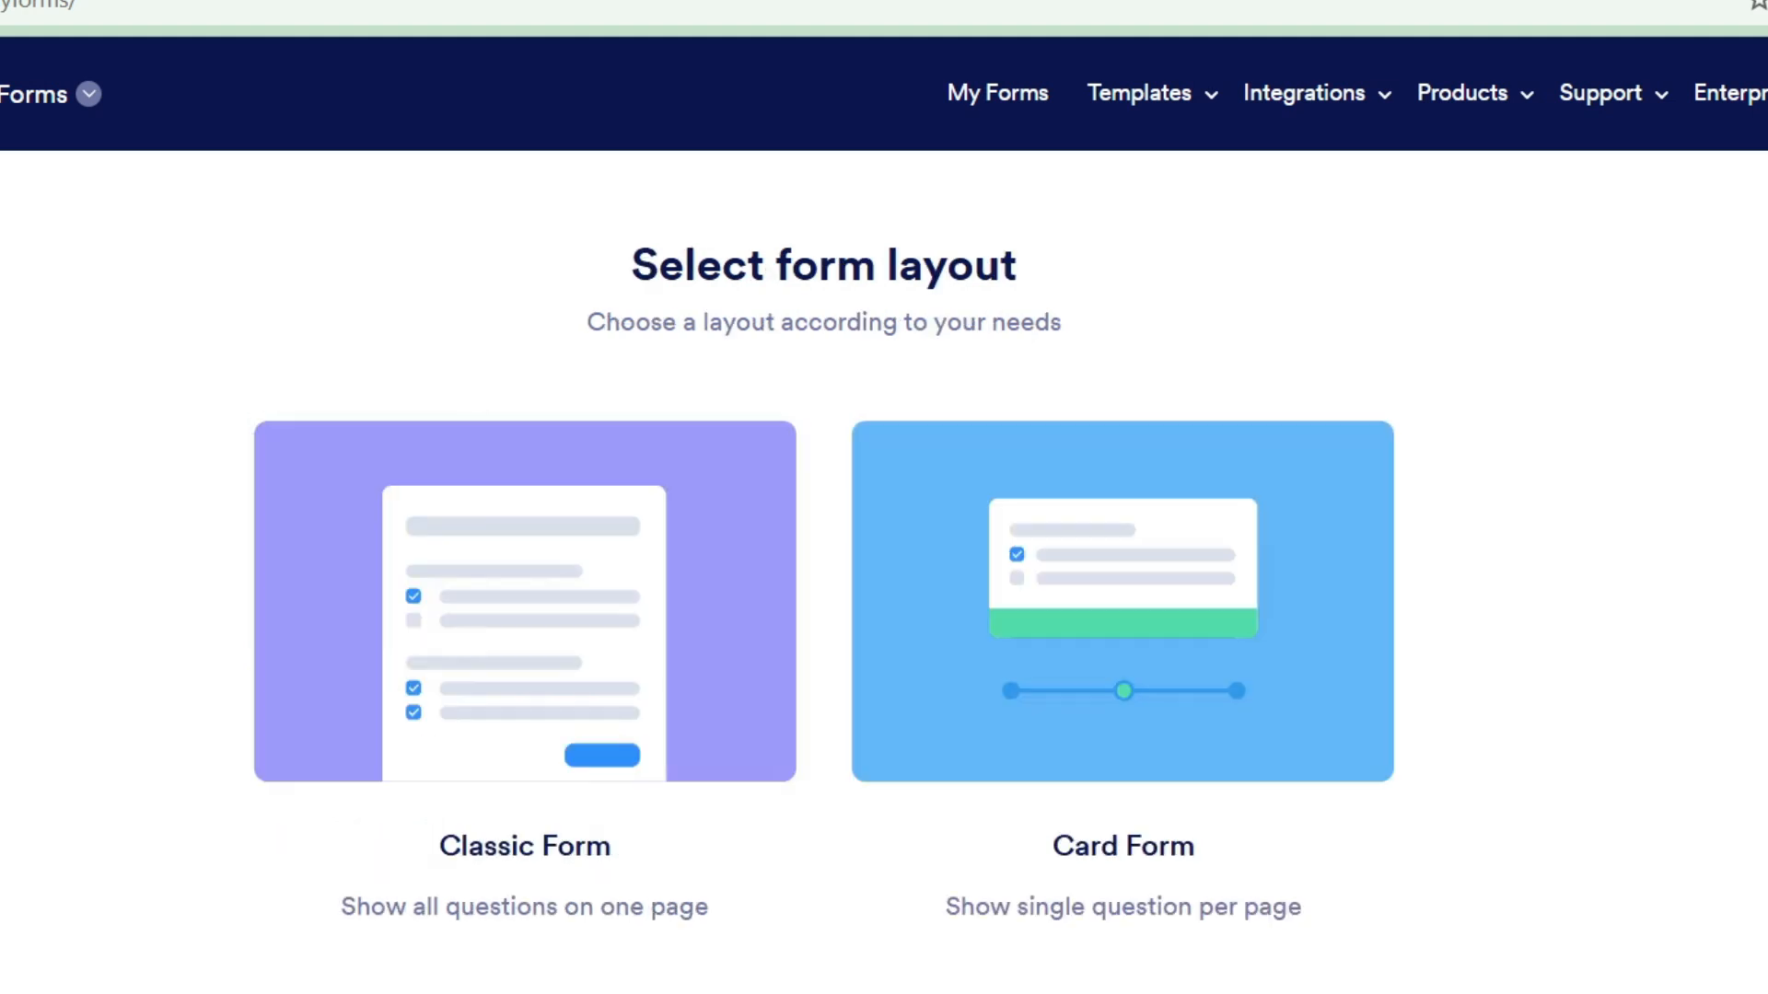
{"action": "left_click", "coordinate": [556, 609]}
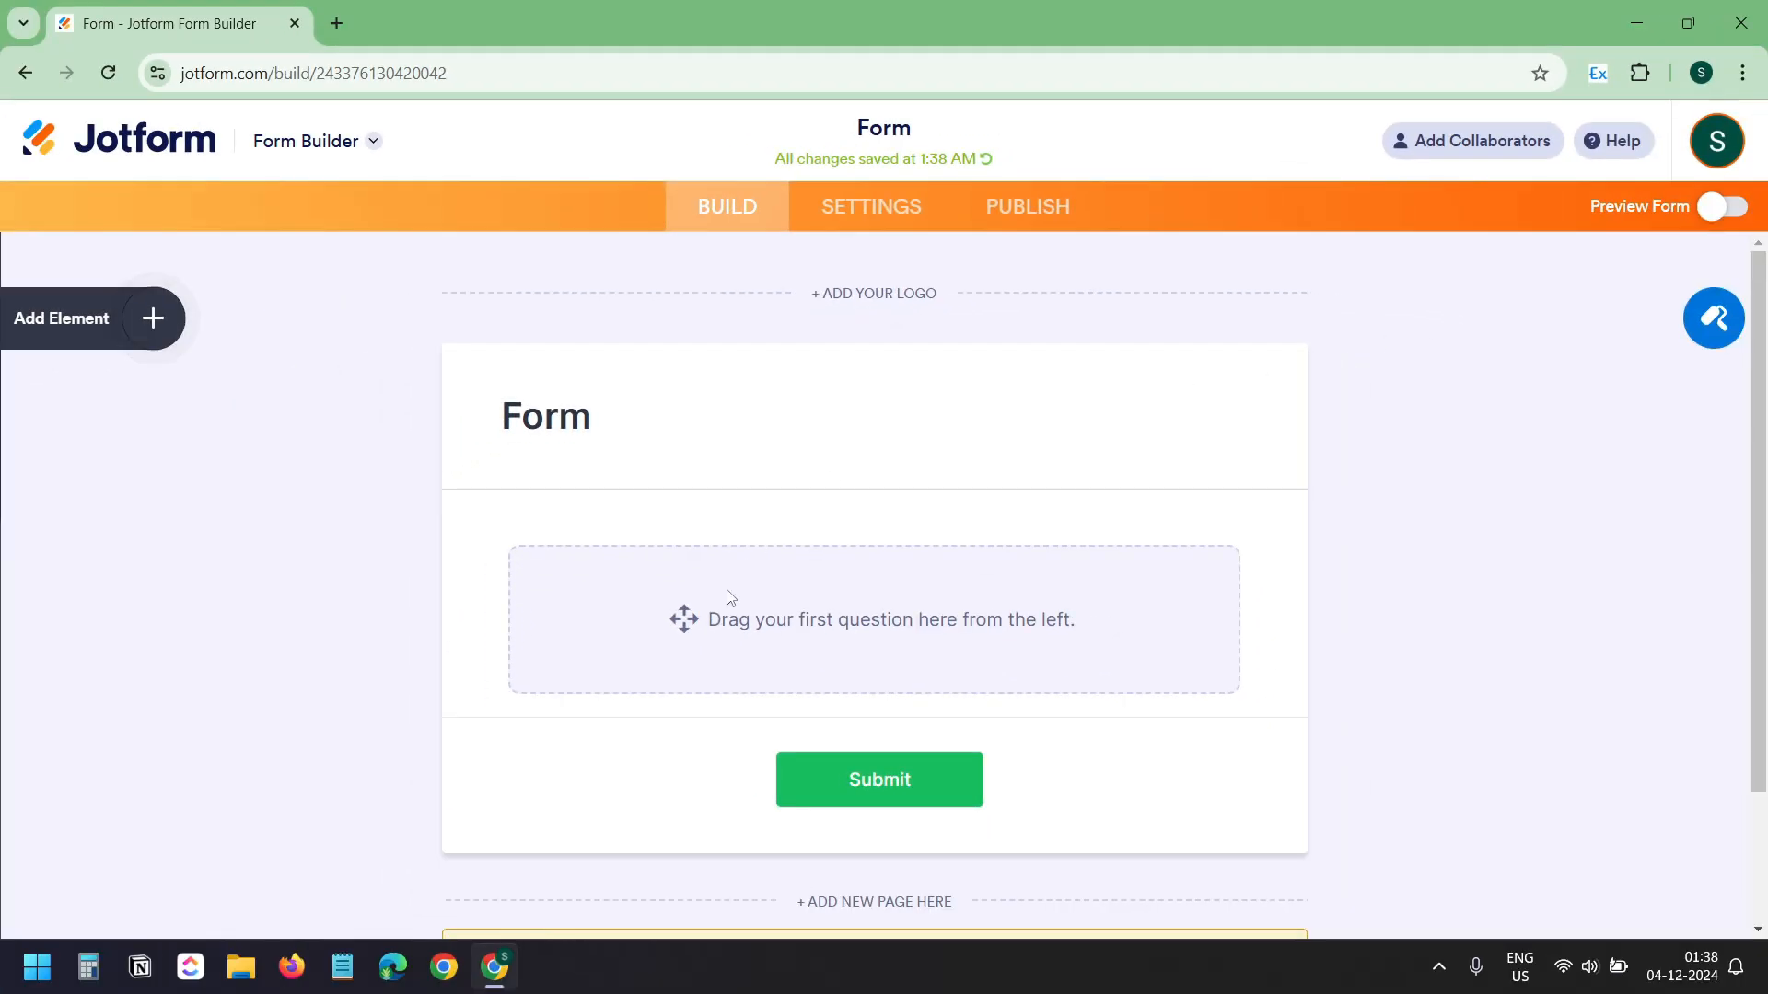
Add Full Name, Email and Phone elements to the blank form, in that order
{"action": "left_click", "coordinate": [138, 318]}
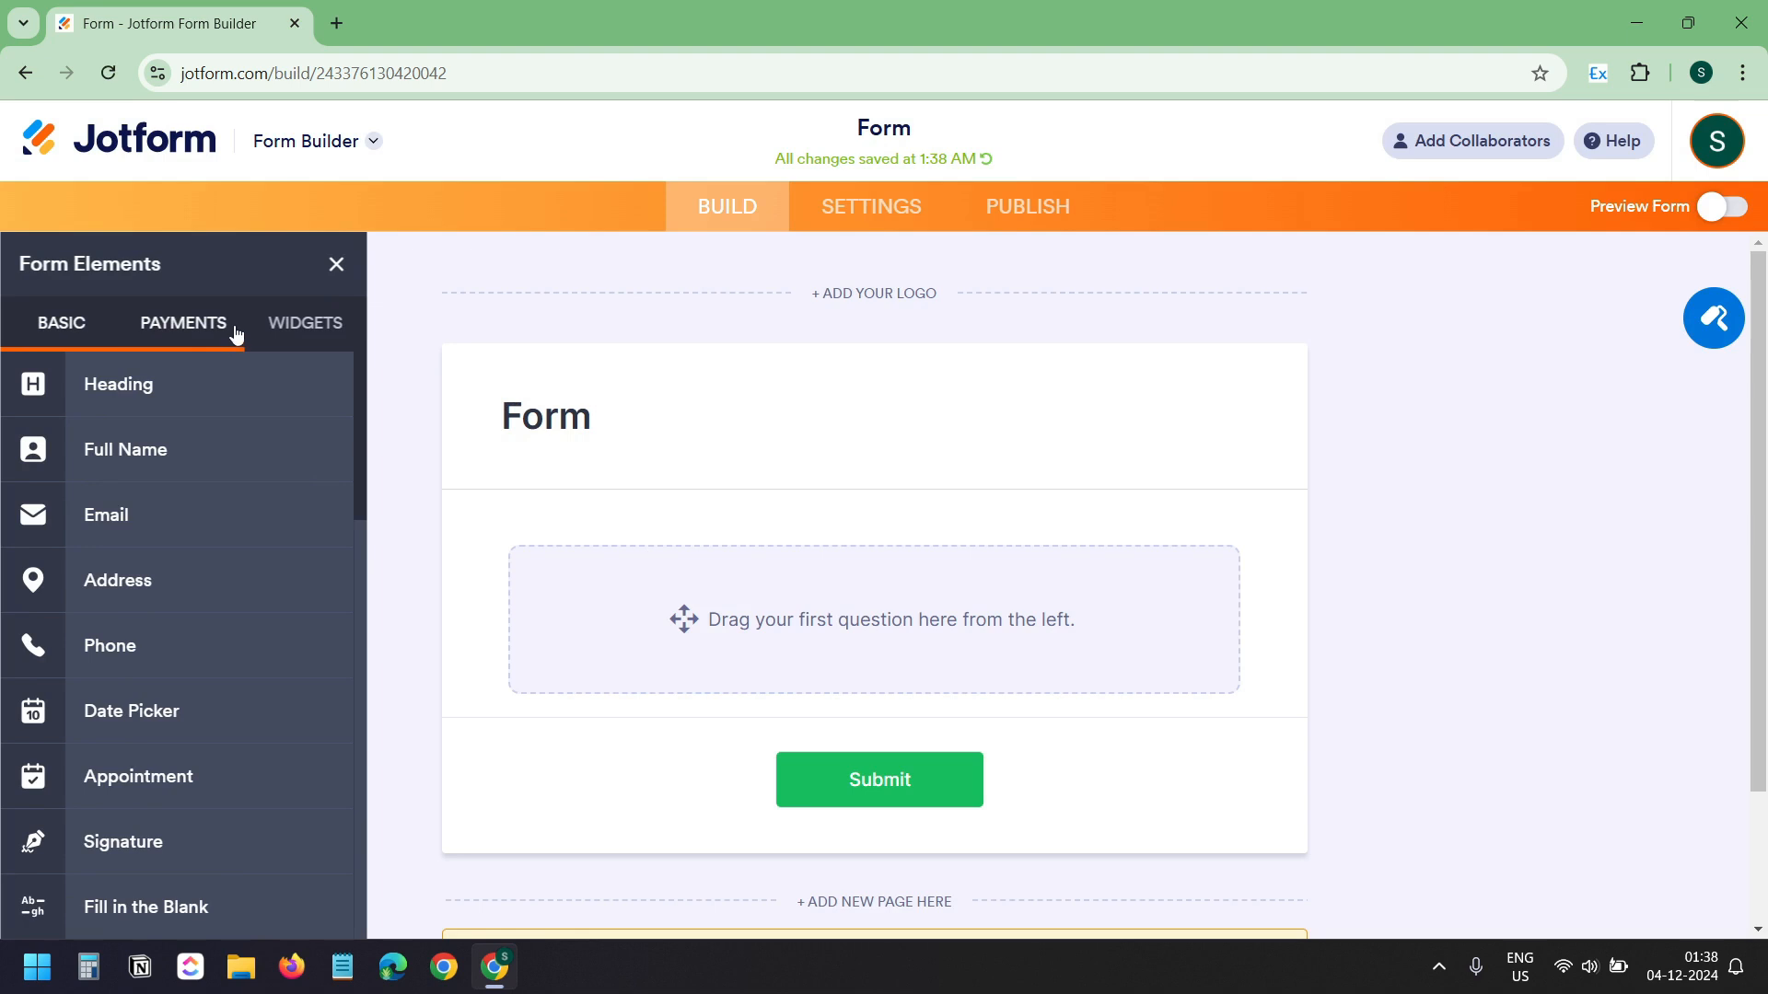
{"action": "left_click_drag", "start_coordinate": [120, 453], "coordinate": [773, 582]}
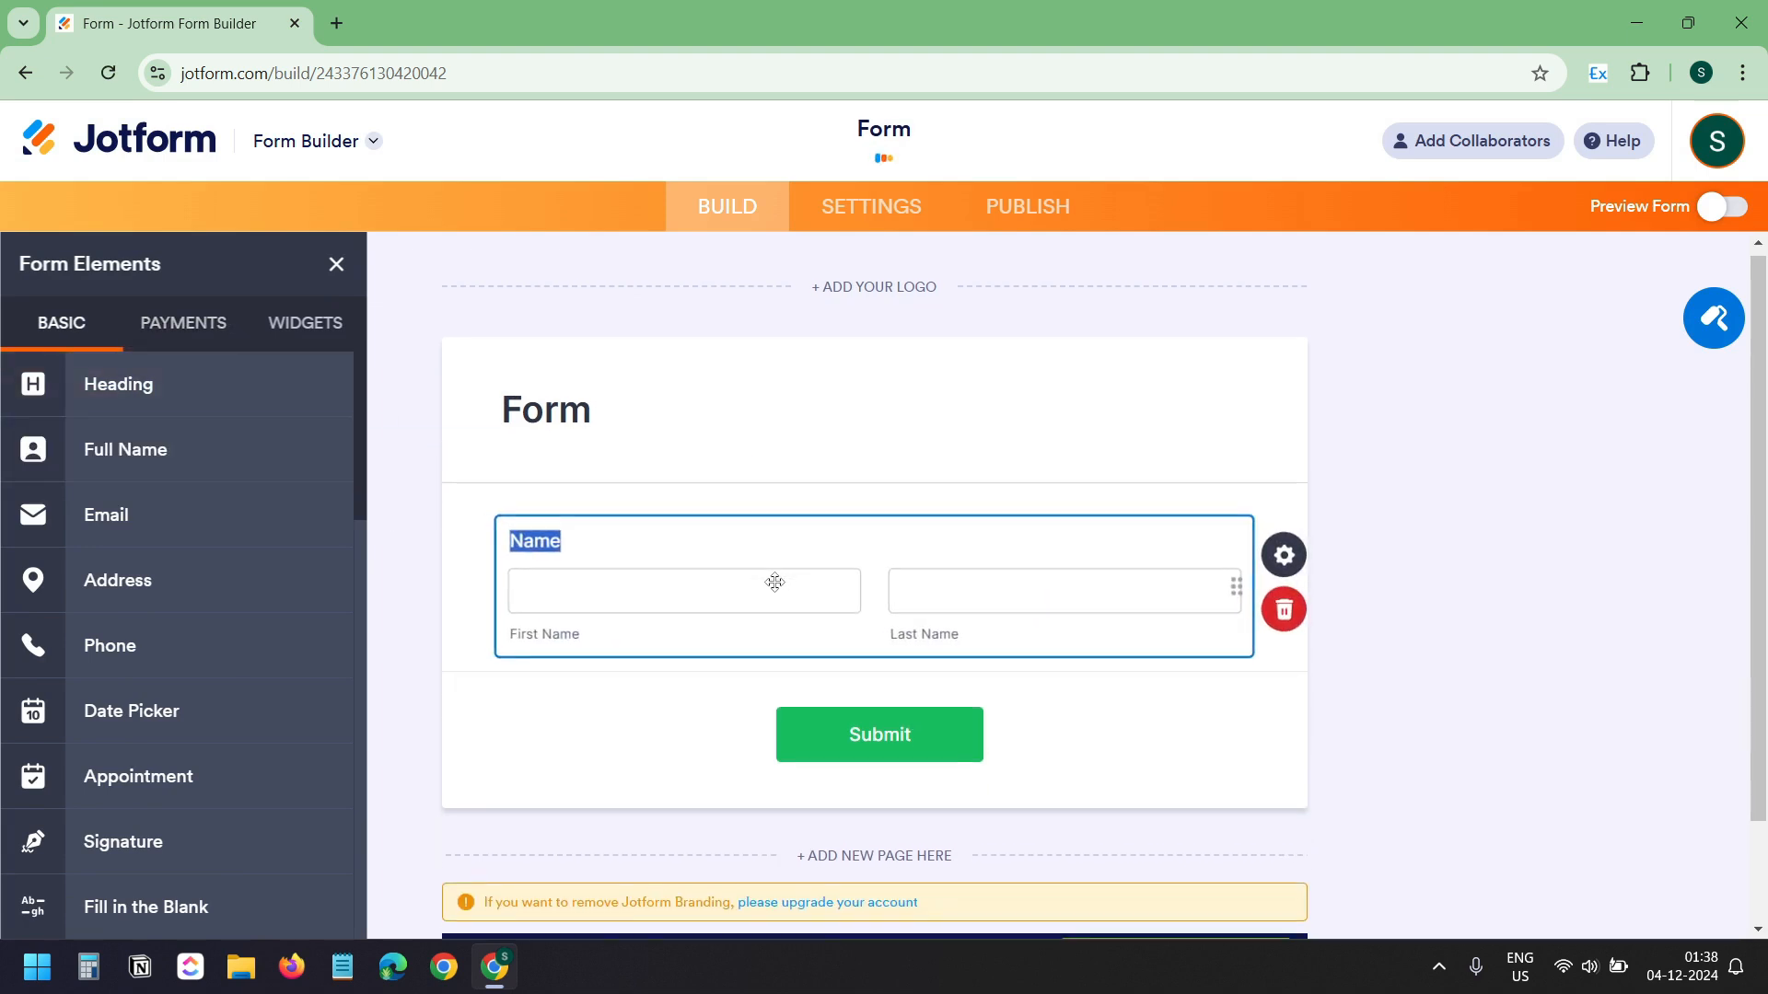
{"action": "left_click_drag", "start_coordinate": [186, 537], "coordinate": [719, 734]}
{"action": "left_click_drag", "start_coordinate": [157, 564], "coordinate": [712, 660]}
Add a dropdown question below the phone number, label it Profession and enter the options Teacher and Student
{"action": "scroll", "coordinate": [229, 722], "scroll_direction": "down", "scroll_amount": 5}
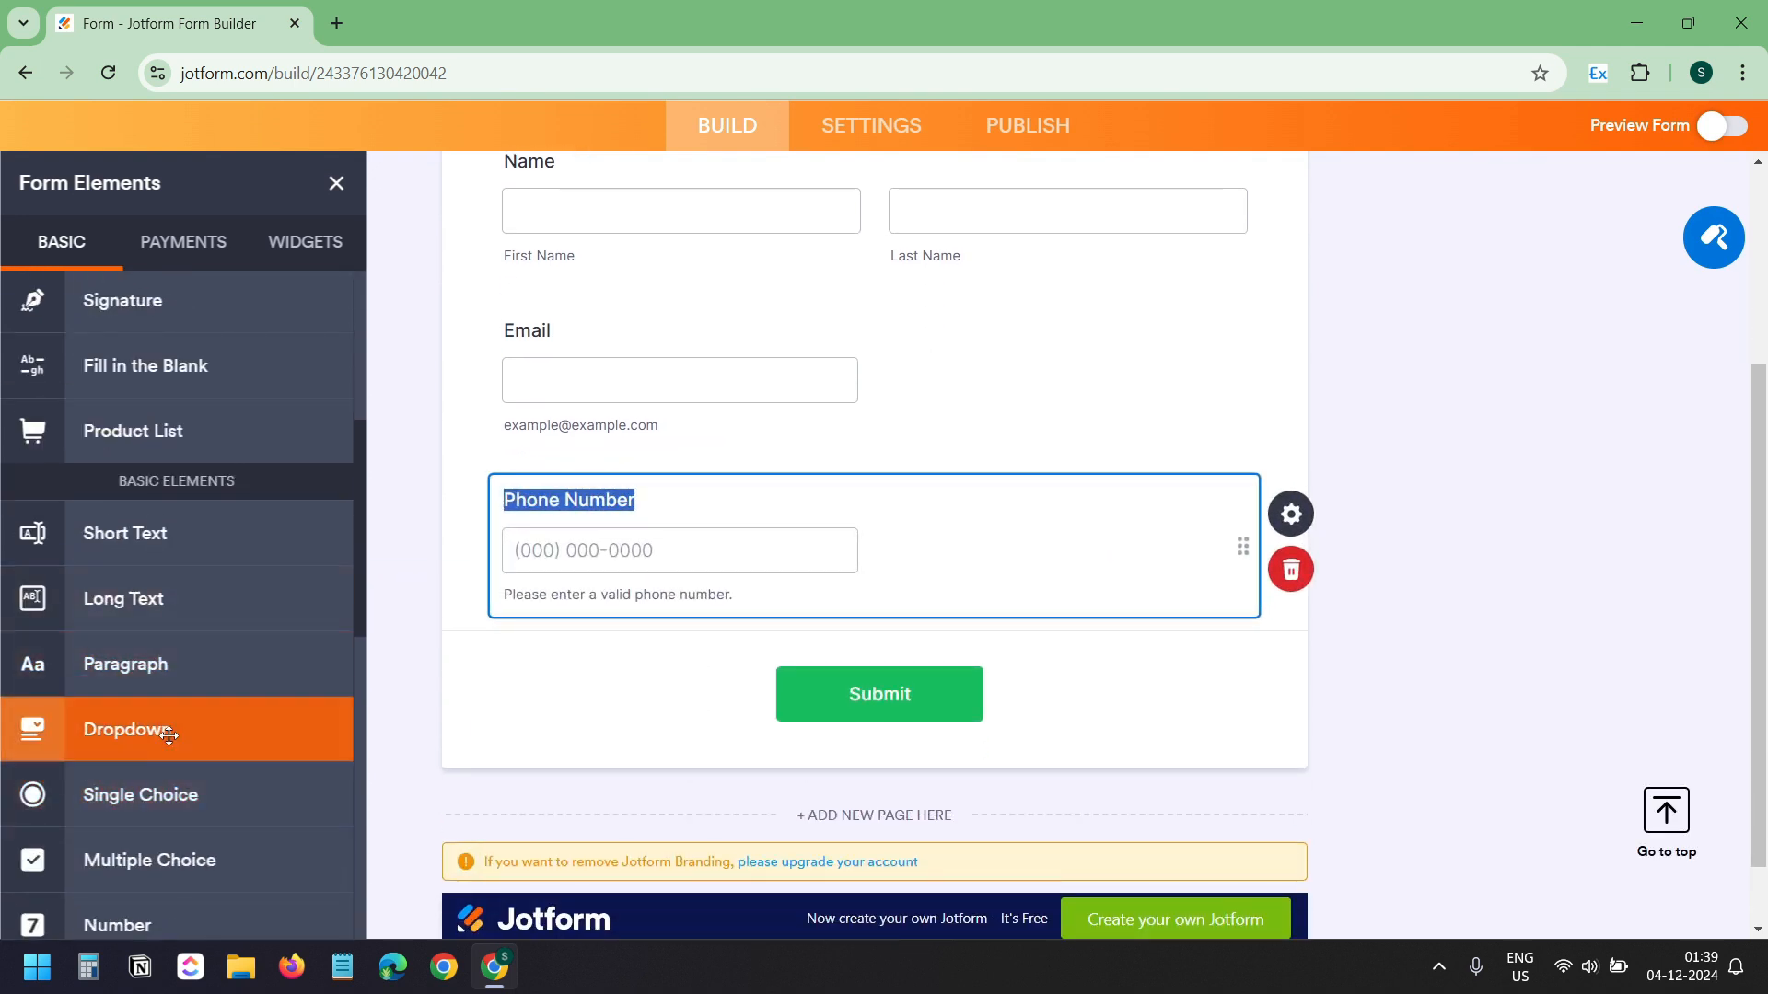
{"action": "left_click_drag", "start_coordinate": [220, 726], "coordinate": [663, 672]}
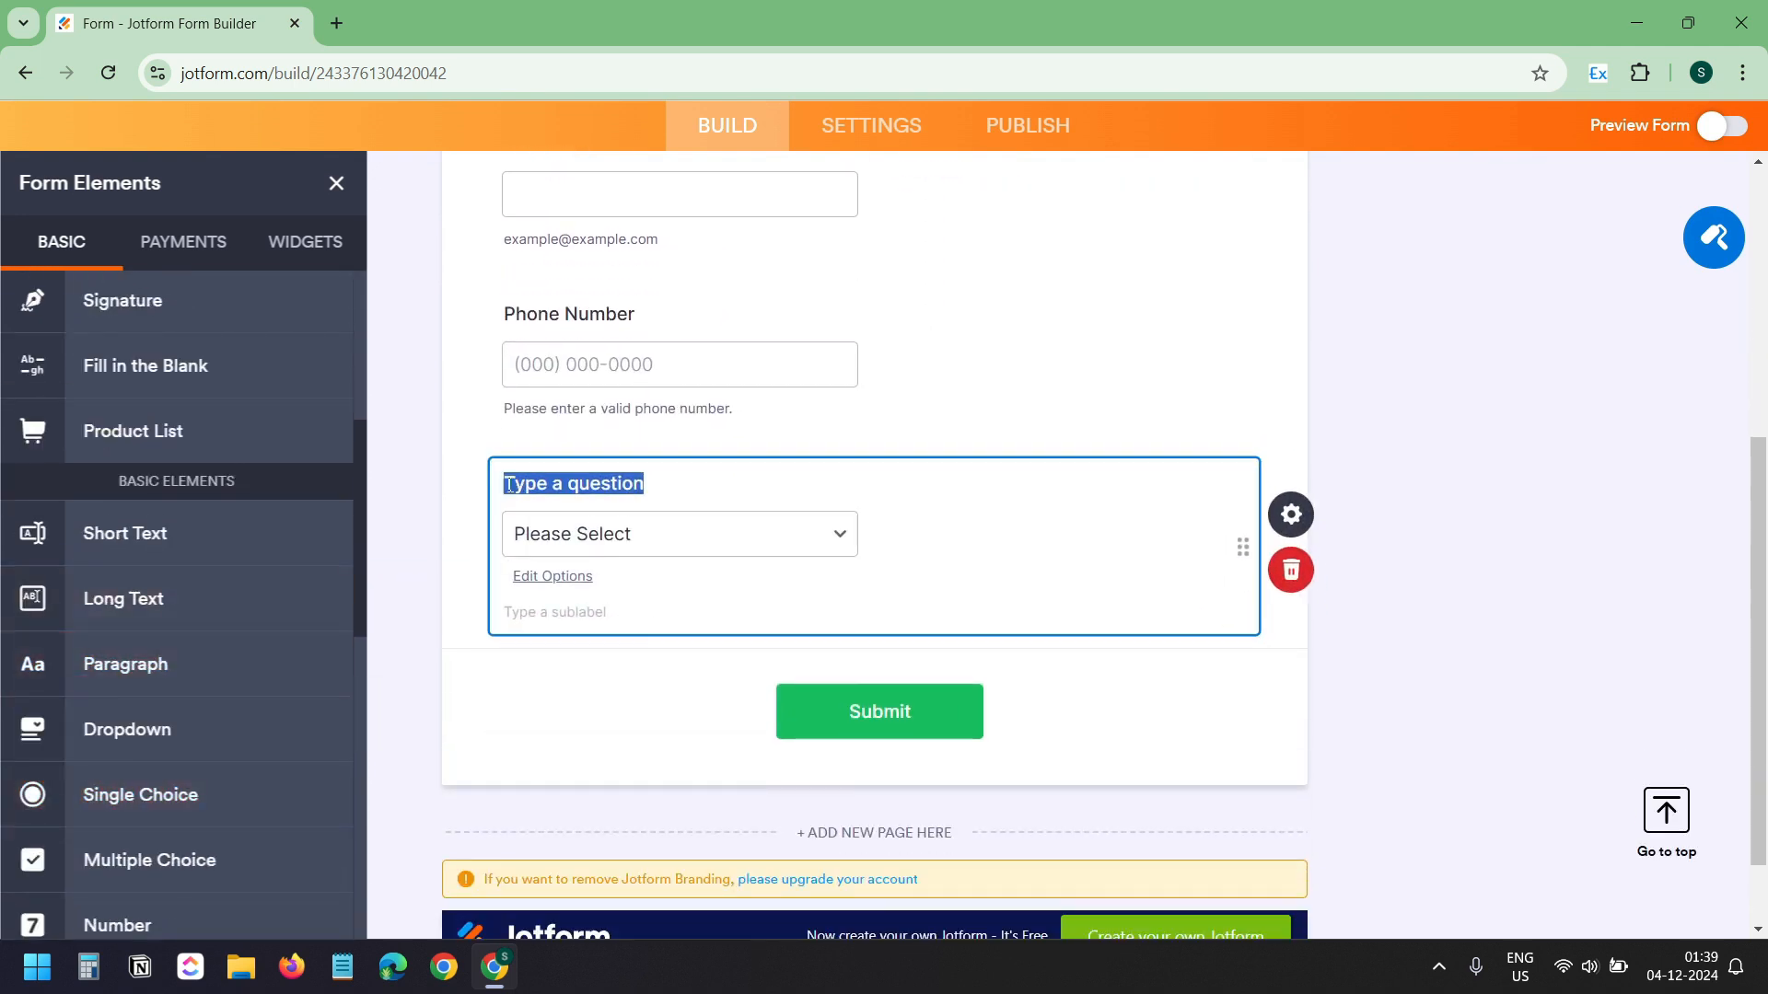
{"action": "type", "text": "Profession"}
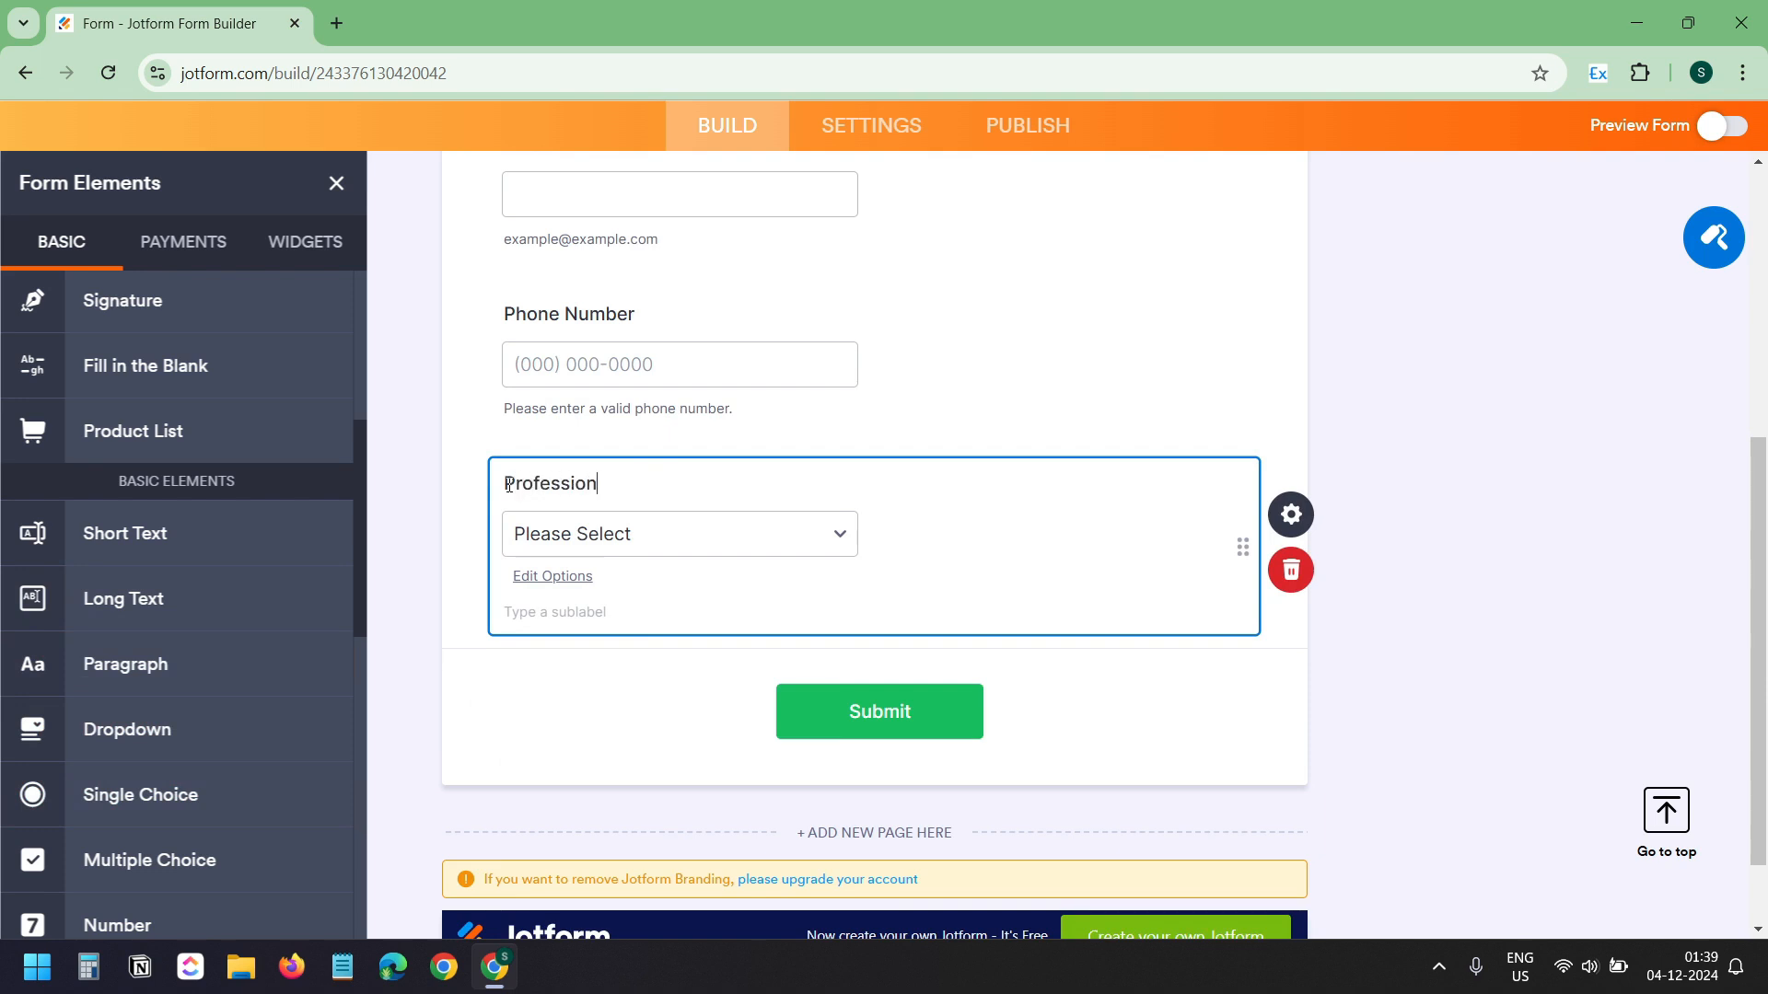
{"action": "left_click", "coordinate": [553, 576]}
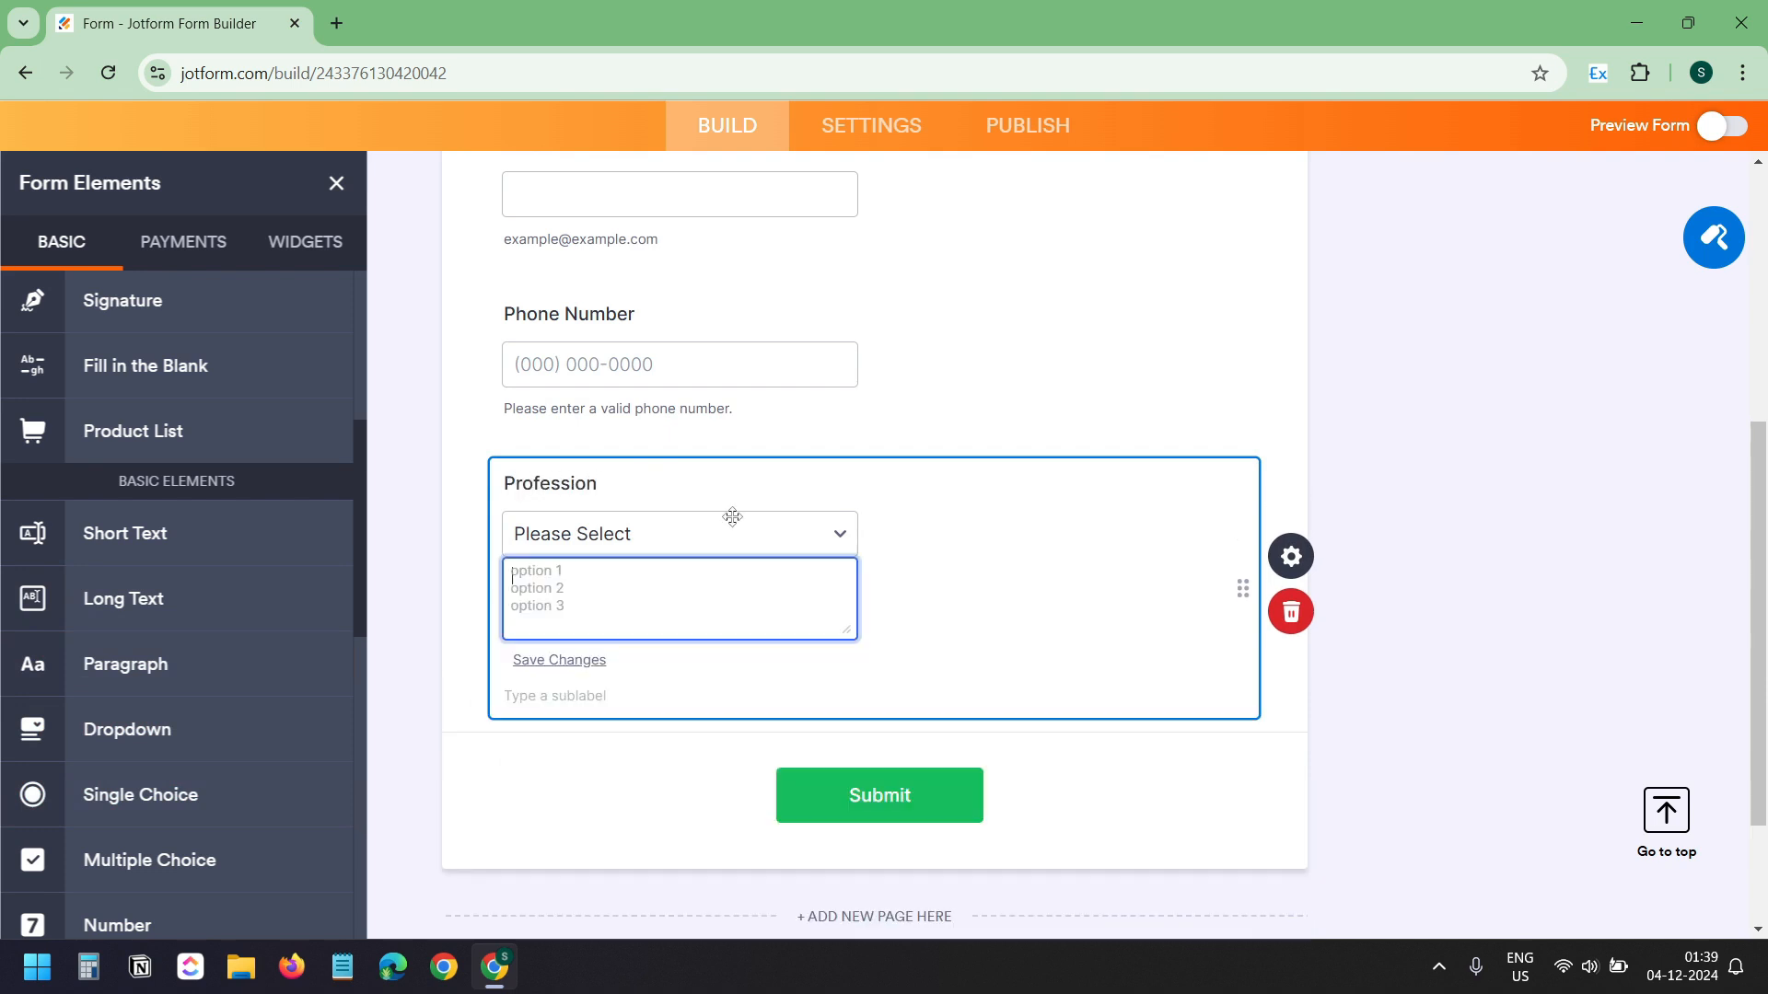
{"action": "type", "text": "Teacher"}
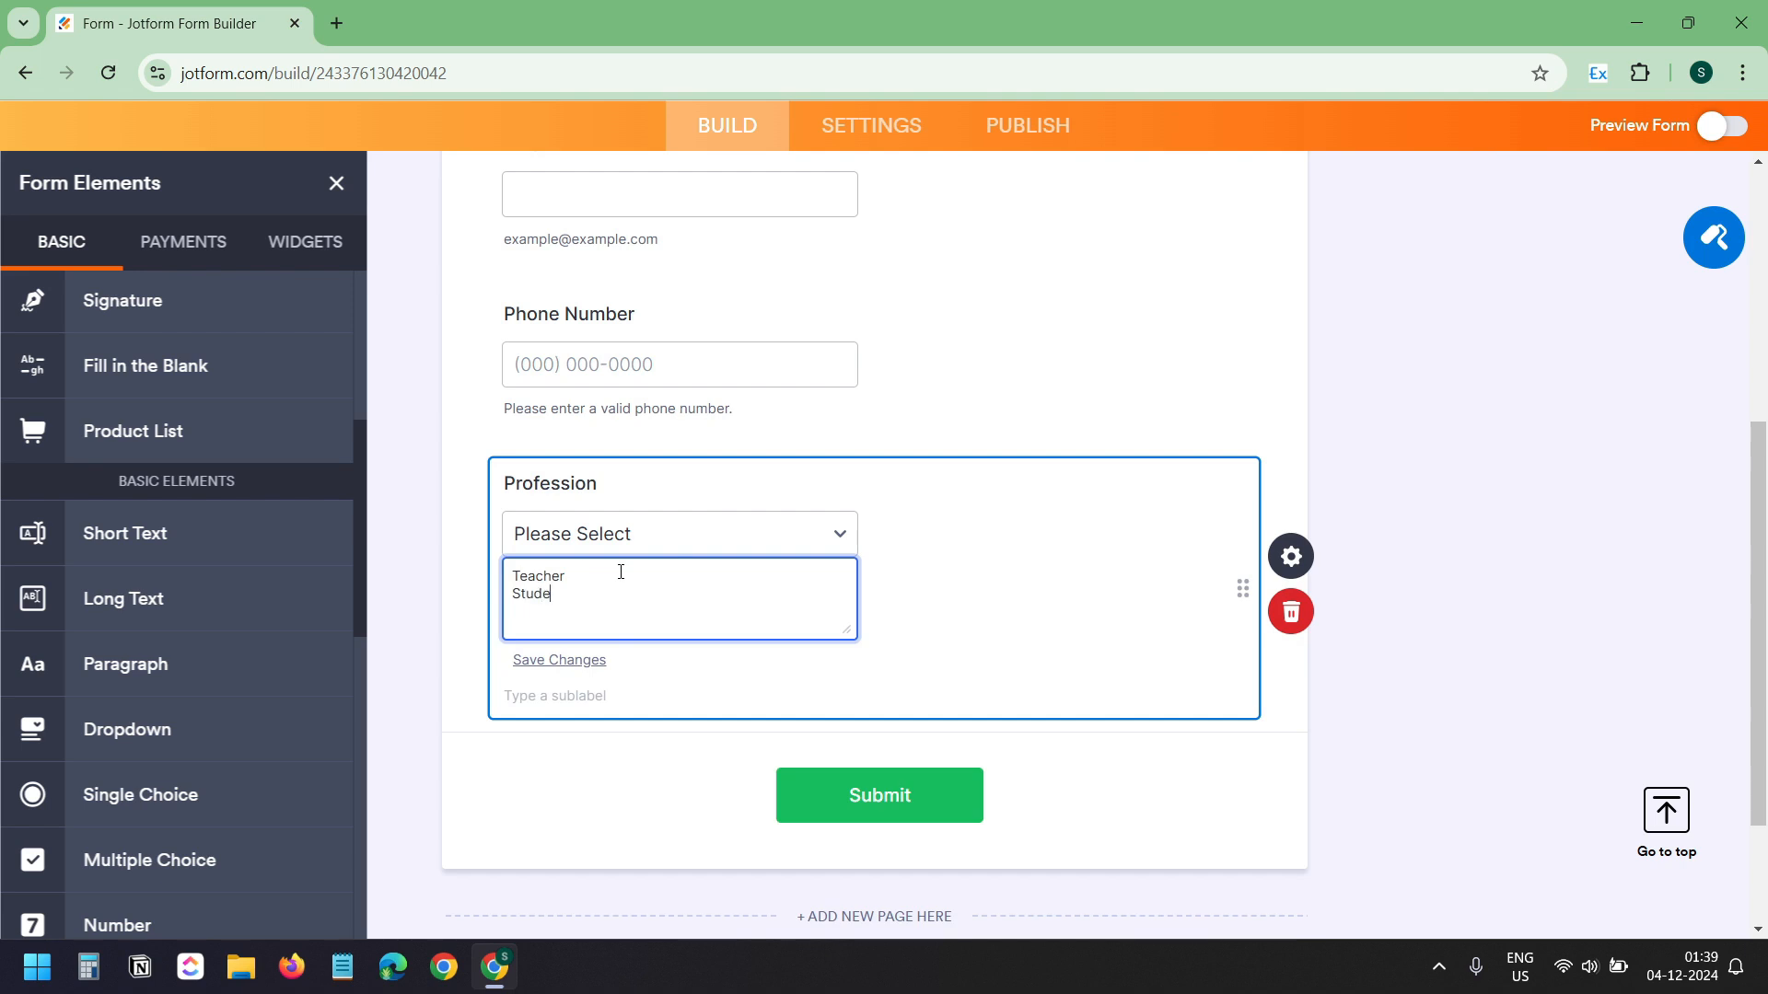
{"action": "scroll", "coordinate": [174, 559], "scroll_direction": "up", "scroll_amount": 5}
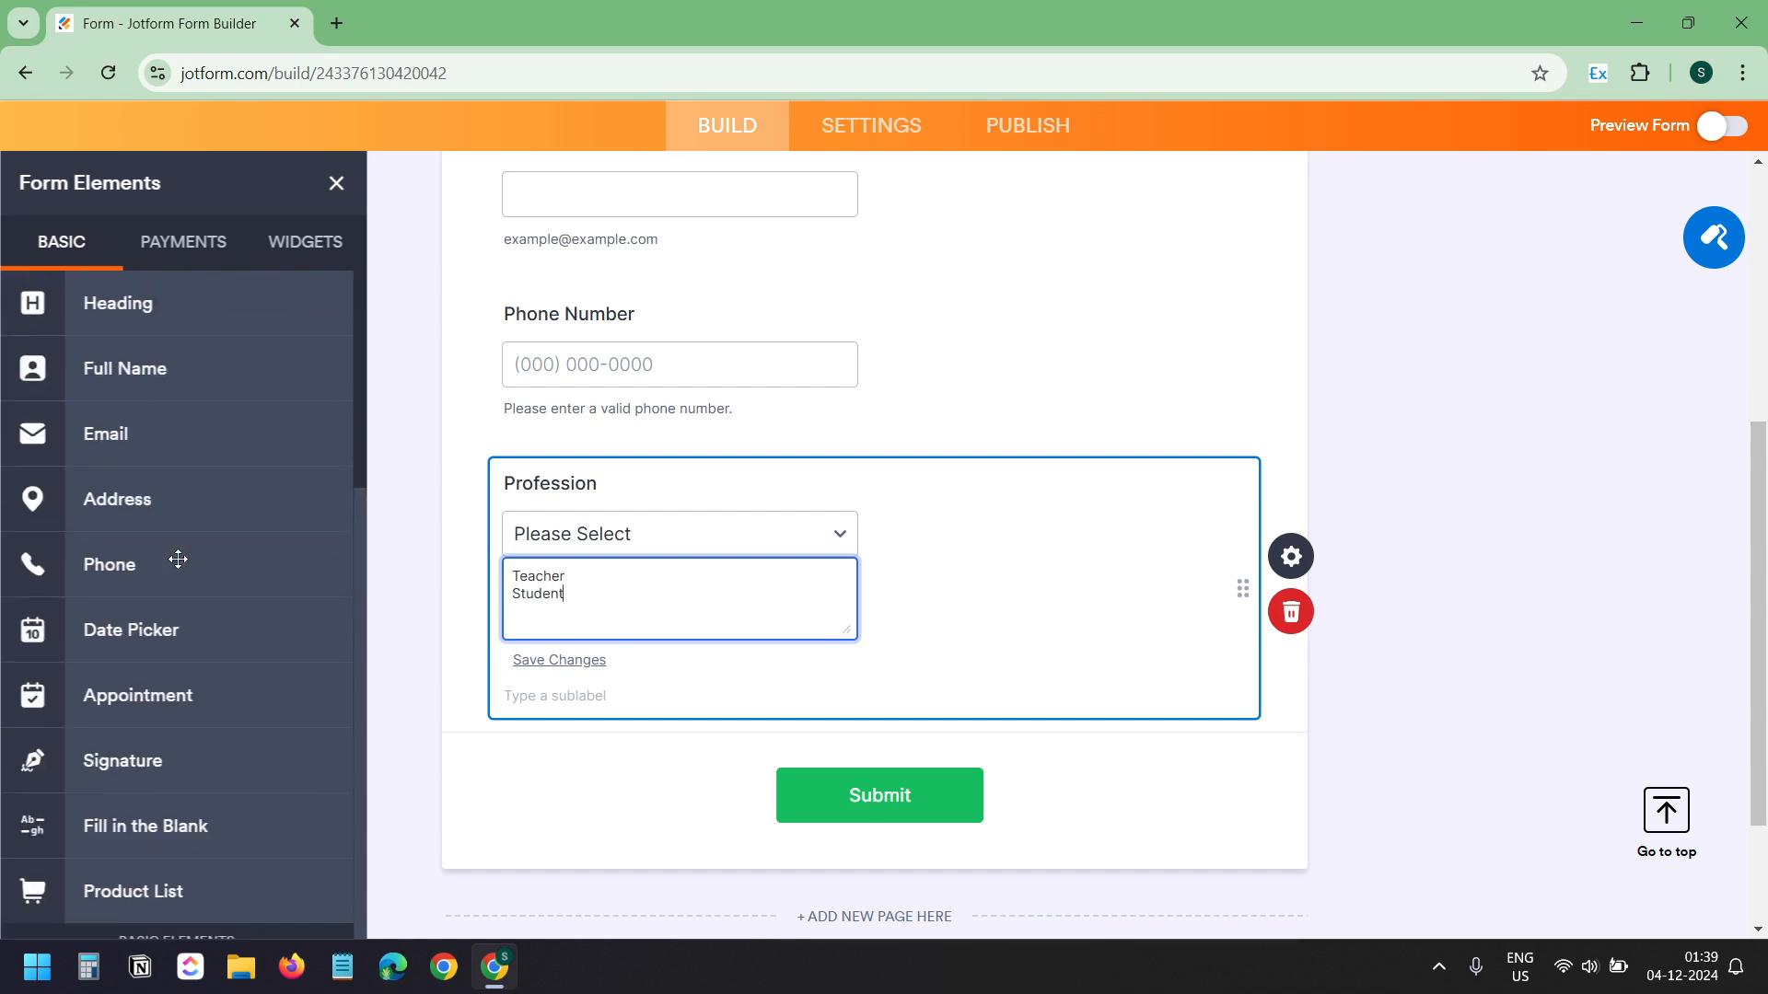
{"action": "scroll", "coordinate": [177, 559], "scroll_direction": "down", "scroll_amount": 8}
{"action": "scroll", "coordinate": [177, 559], "scroll_direction": "up", "scroll_amount": 5}
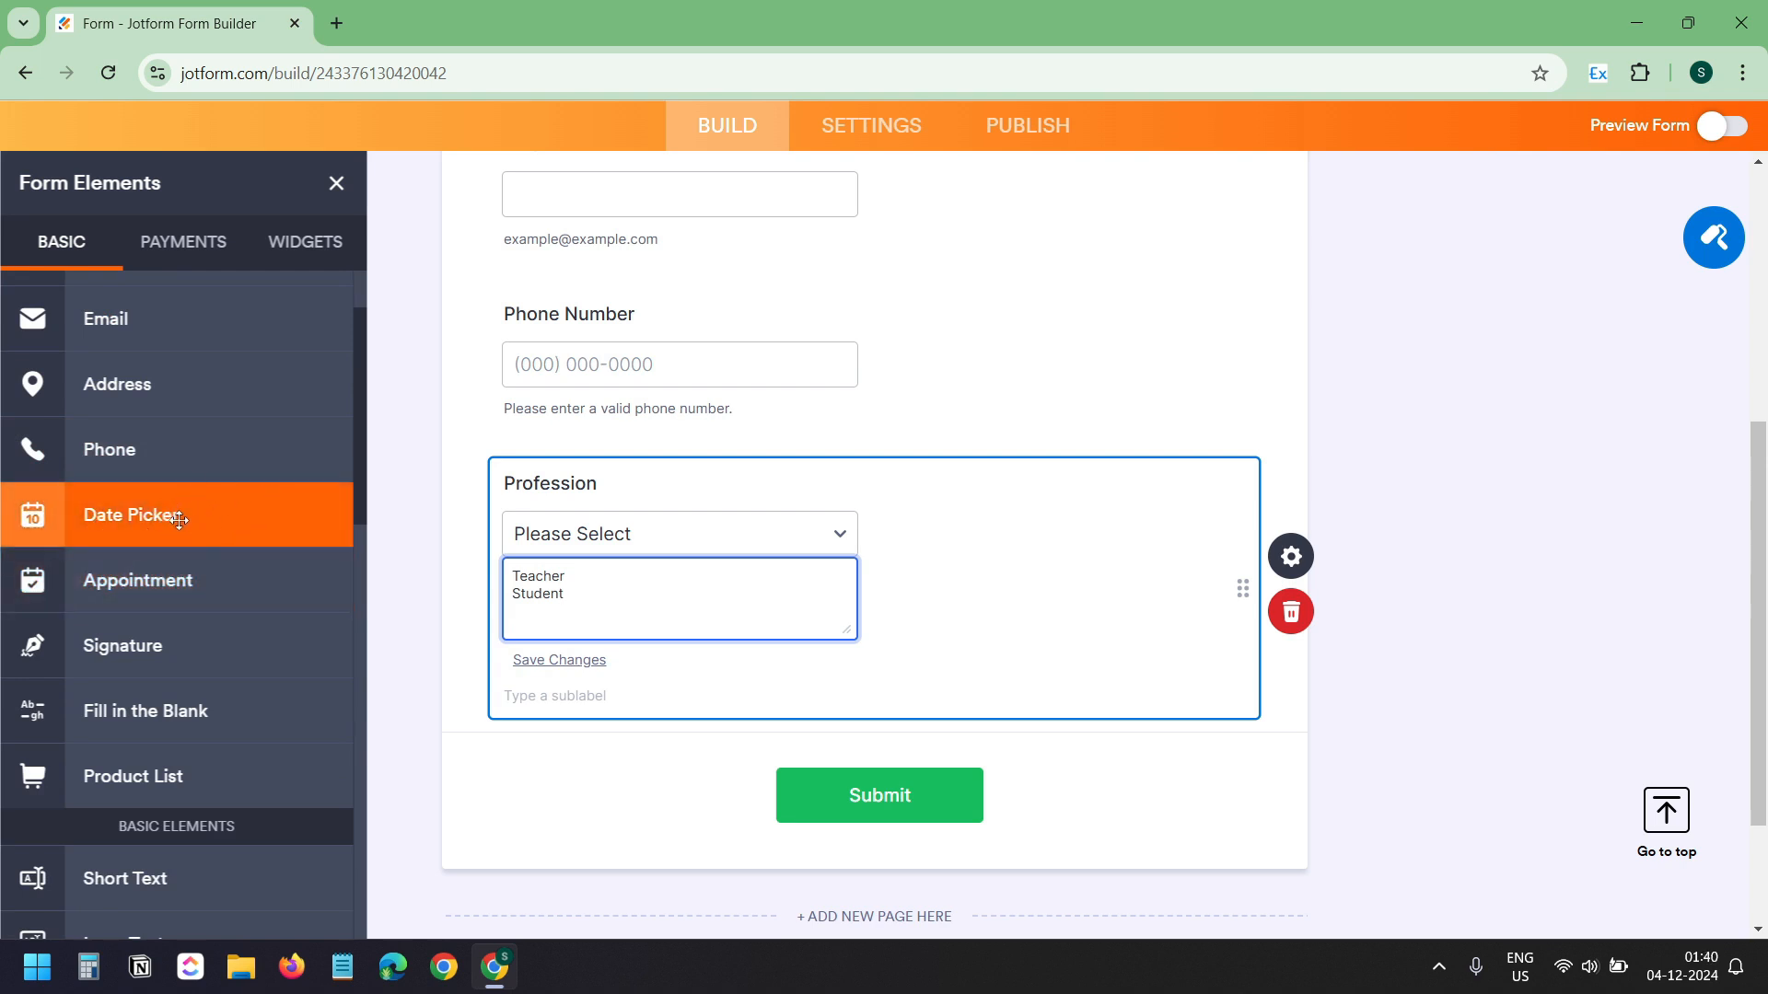
{"action": "scroll", "coordinate": [178, 510], "scroll_direction": "up", "scroll_amount": 5}
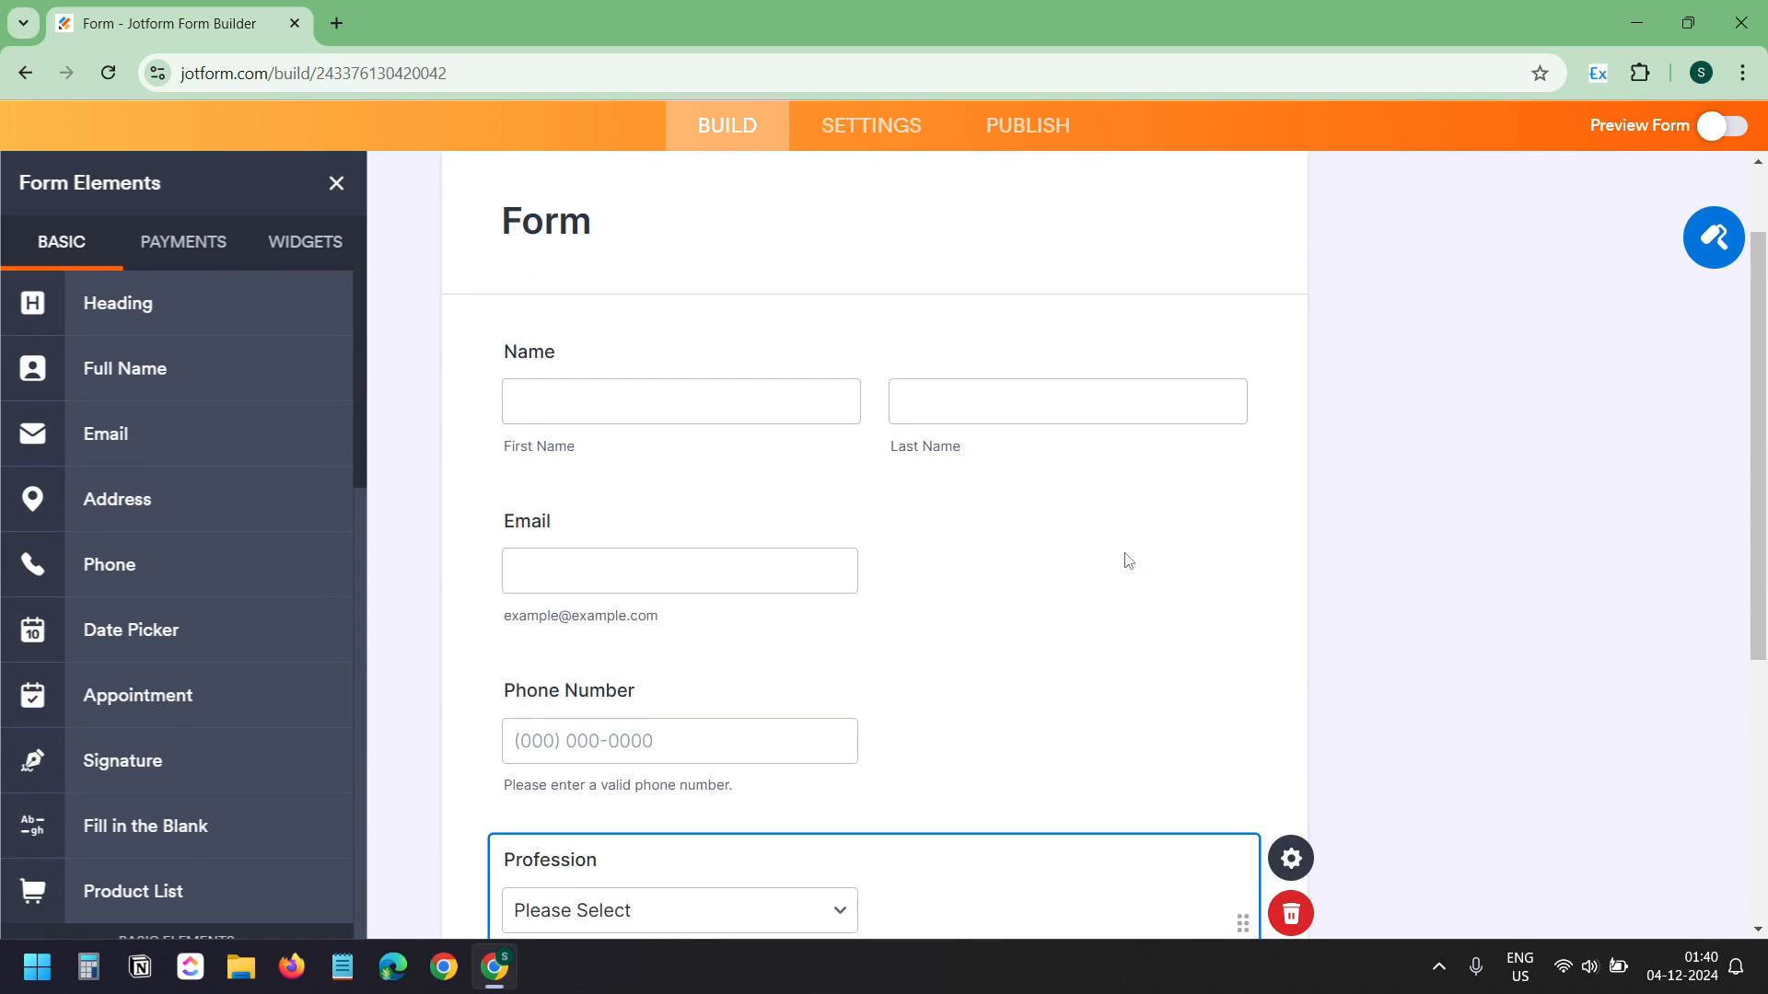
{"action": "scroll", "coordinate": [1128, 561], "scroll_direction": "down", "scroll_amount": 3}
Change the form's heading to "What is your profession?"
{"action": "scroll", "coordinate": [1124, 556], "scroll_direction": "up", "scroll_amount": 6}
{"action": "left_click", "coordinate": [606, 424]}
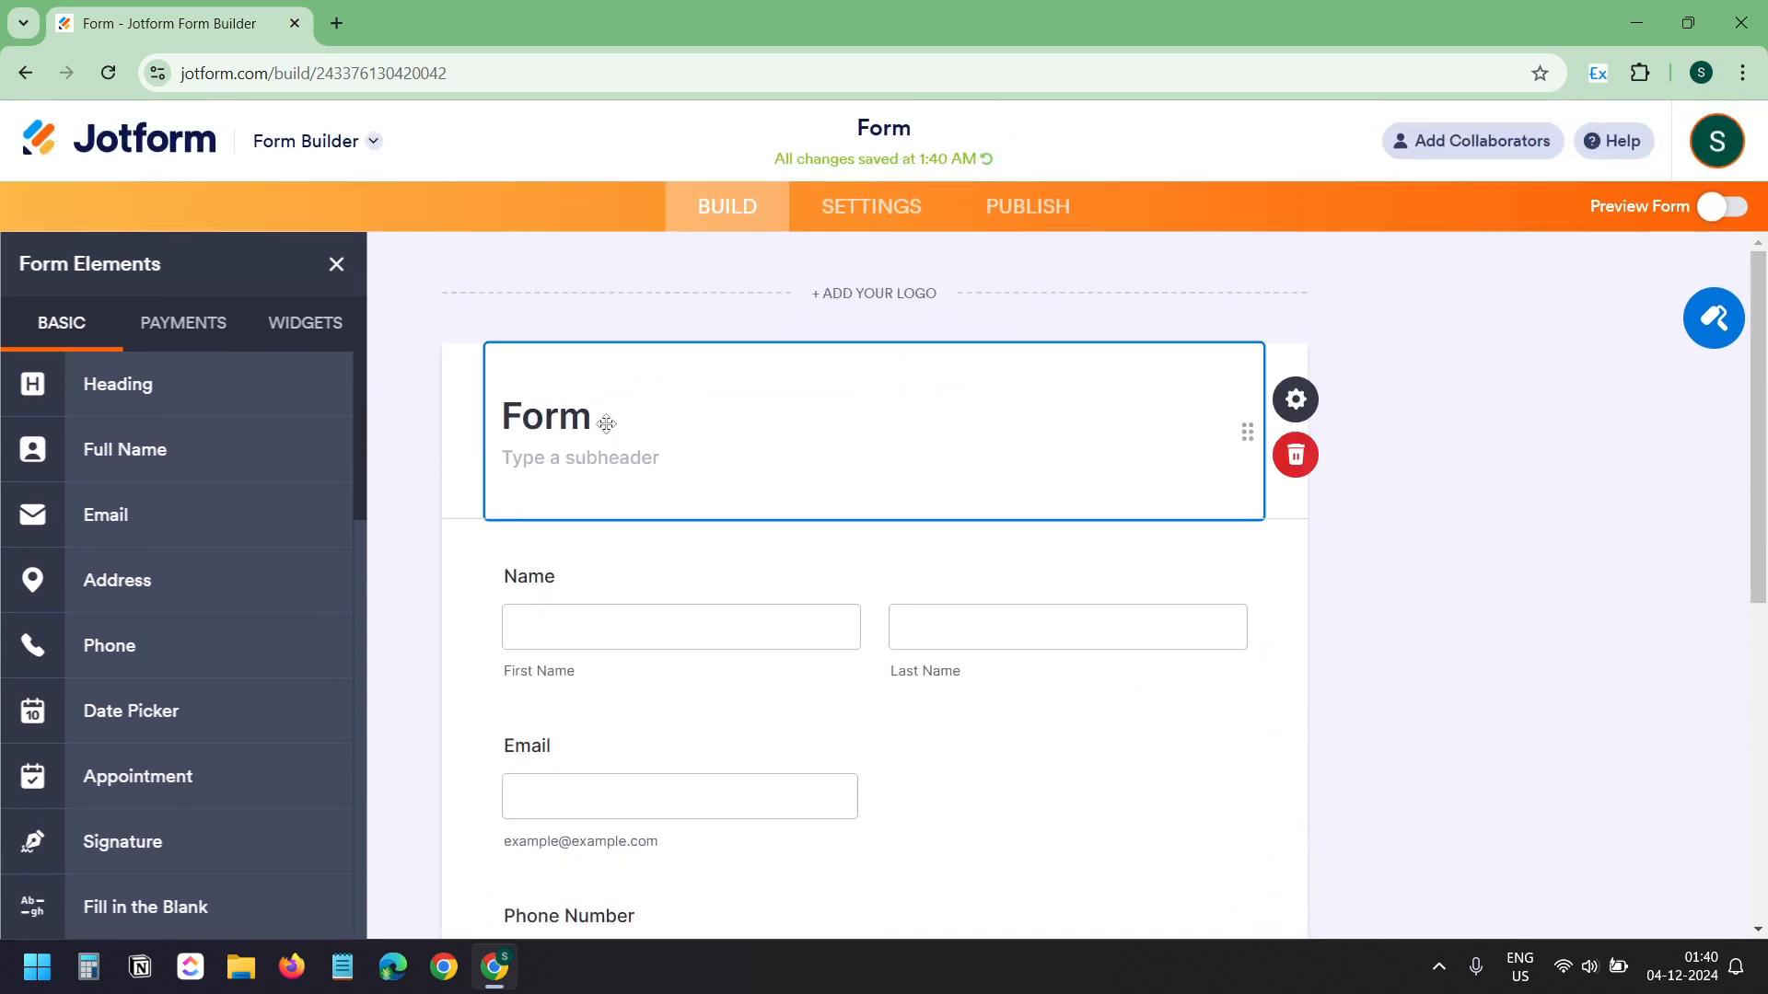
{"action": "left_click", "coordinate": [611, 421]}
{"action": "key", "text": "ctrl+a"}
{"action": "type", "text": "What is your profes"}
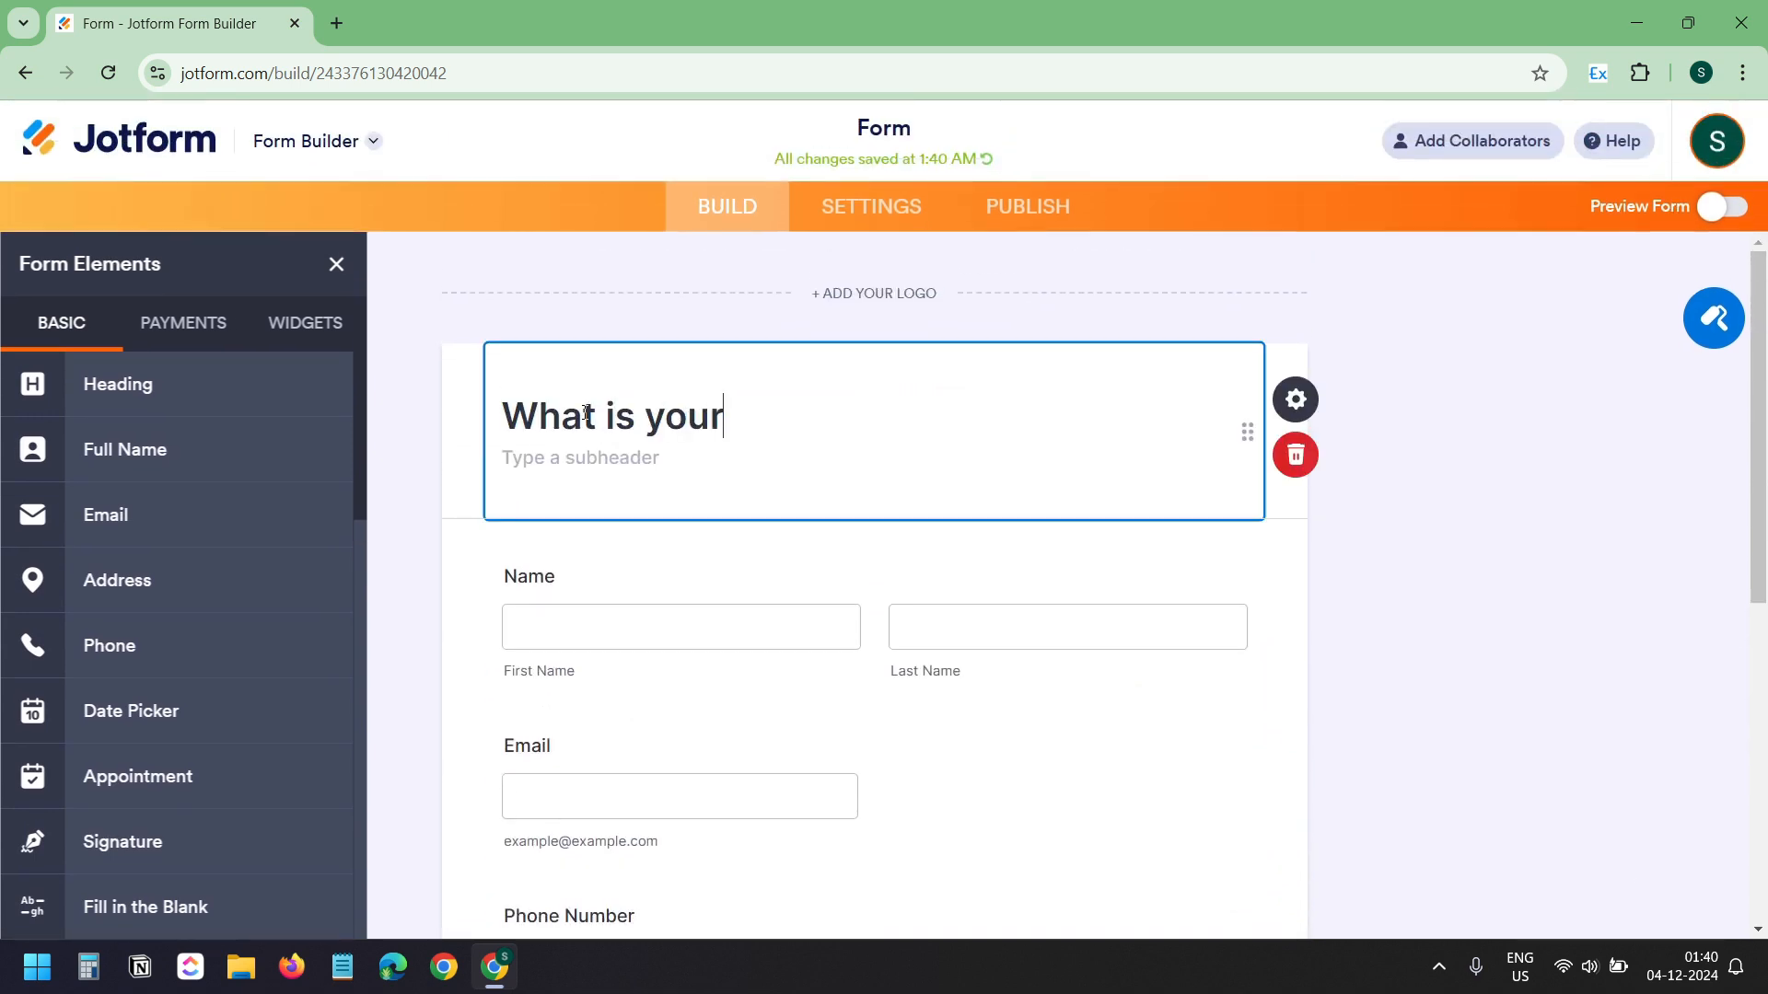
{"action": "type", "text": "sion?"}
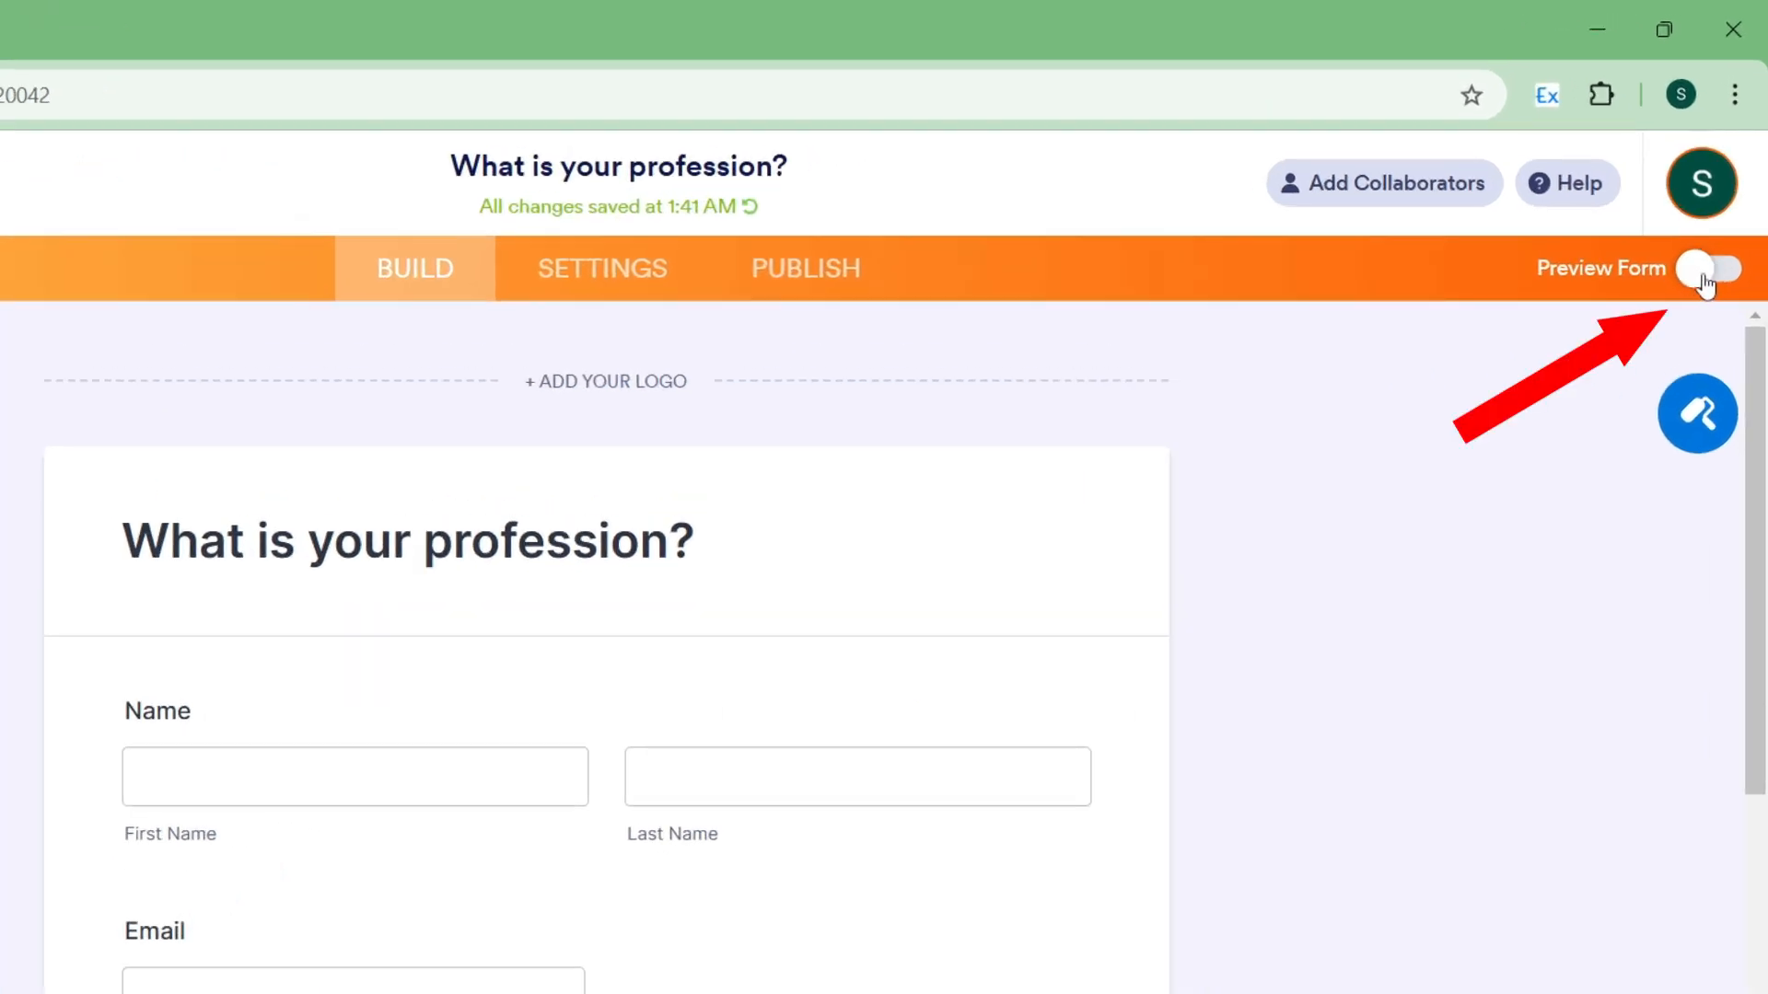
Preview the form as respondents see it, then return to the form builder
{"action": "left_click", "coordinate": [1718, 276]}
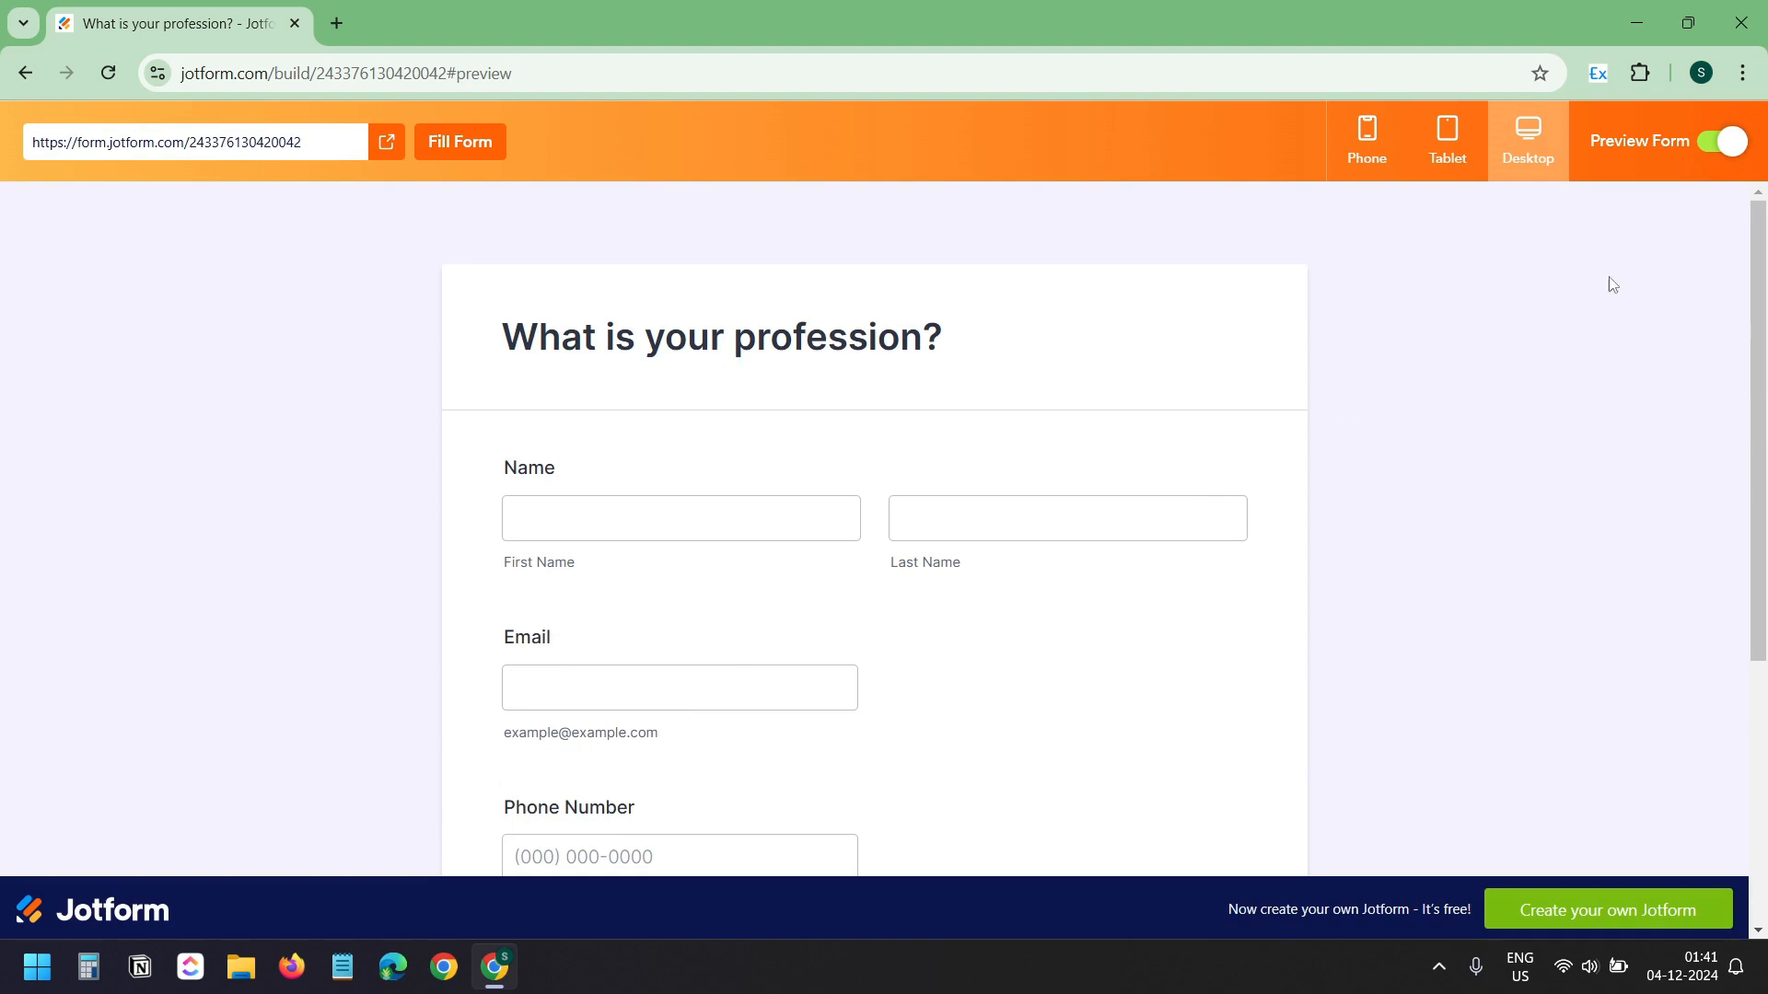
{"action": "left_click", "coordinate": [1719, 147]}
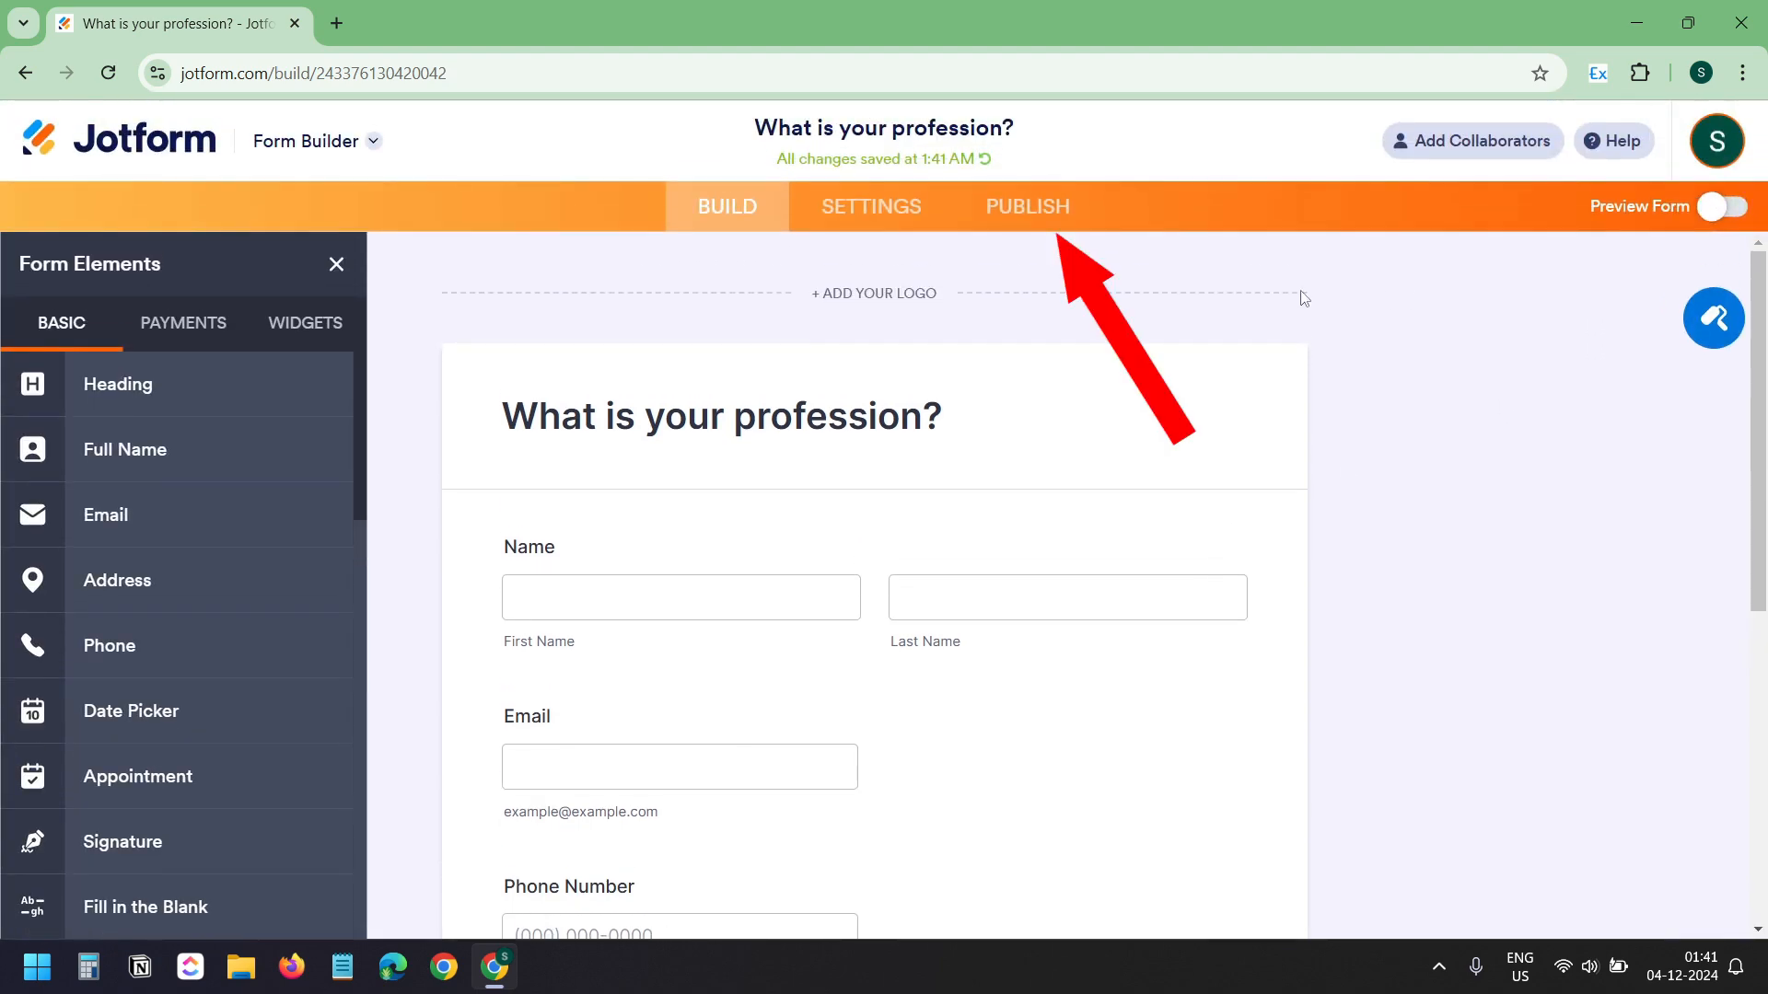
Request the fillable PDF version from the form's publishing options and accept the design-change warning
{"action": "left_click", "coordinate": [1040, 214]}
{"action": "scroll", "coordinate": [316, 740], "scroll_direction": "down", "scroll_amount": 3}
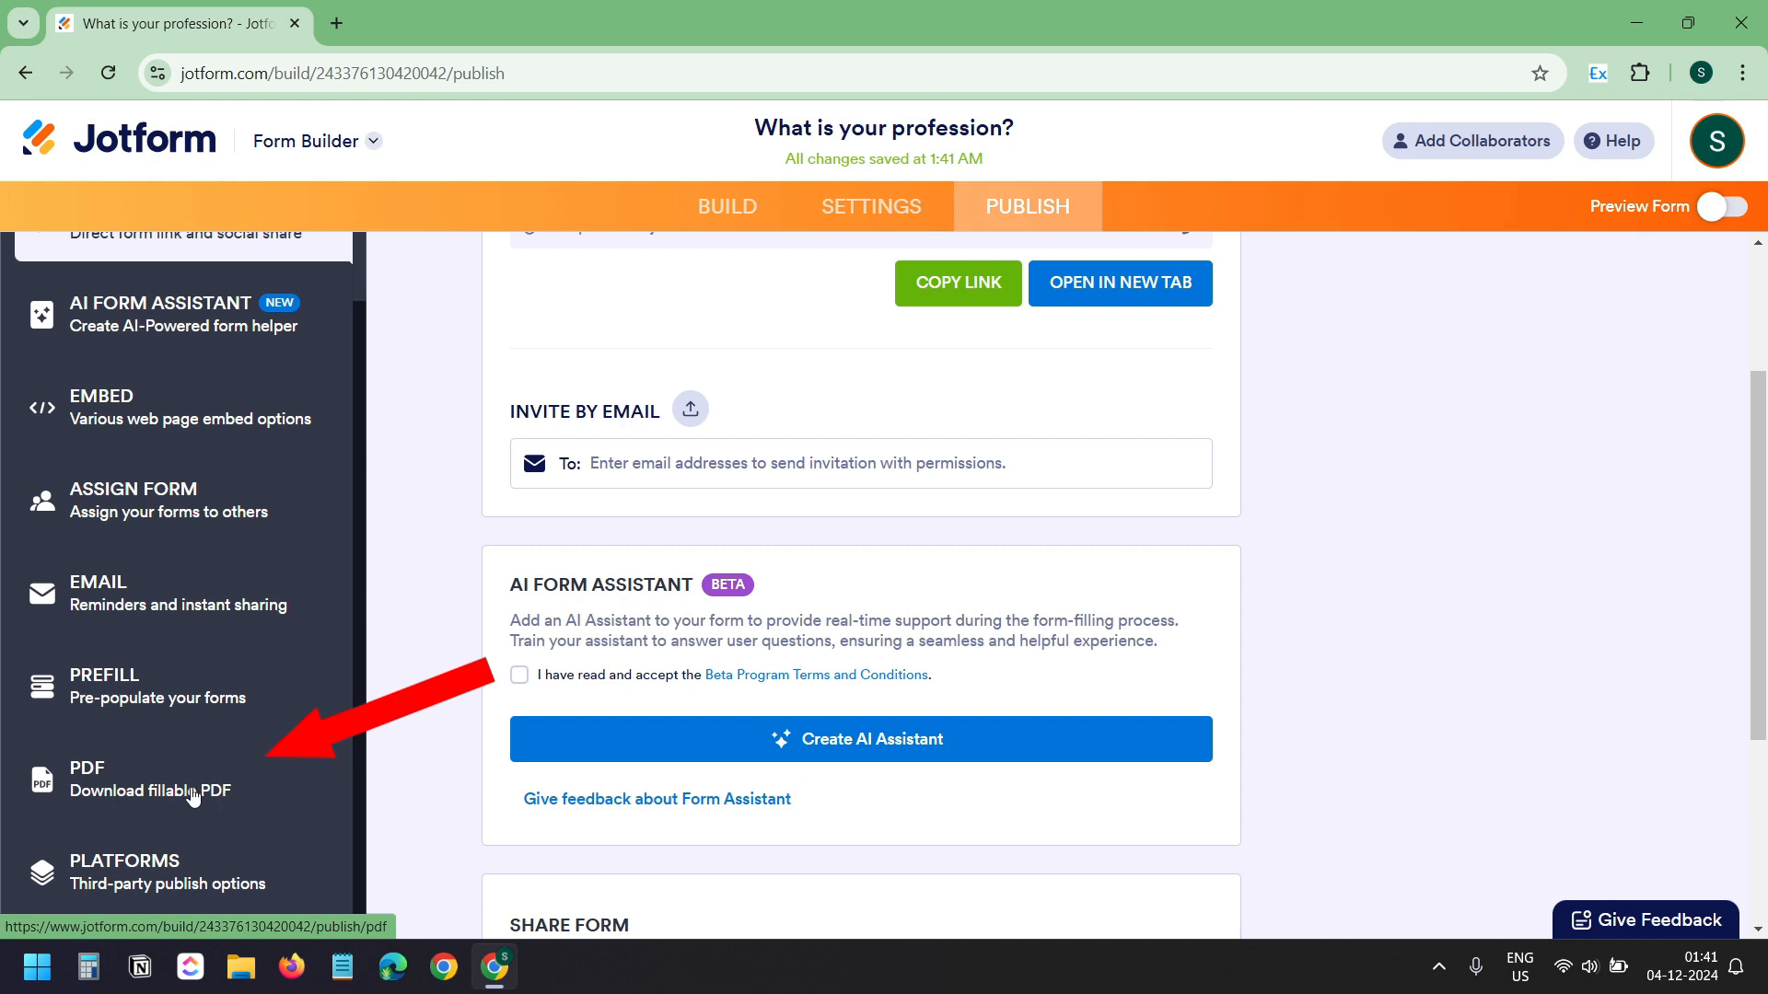
{"action": "left_click", "coordinate": [225, 804]}
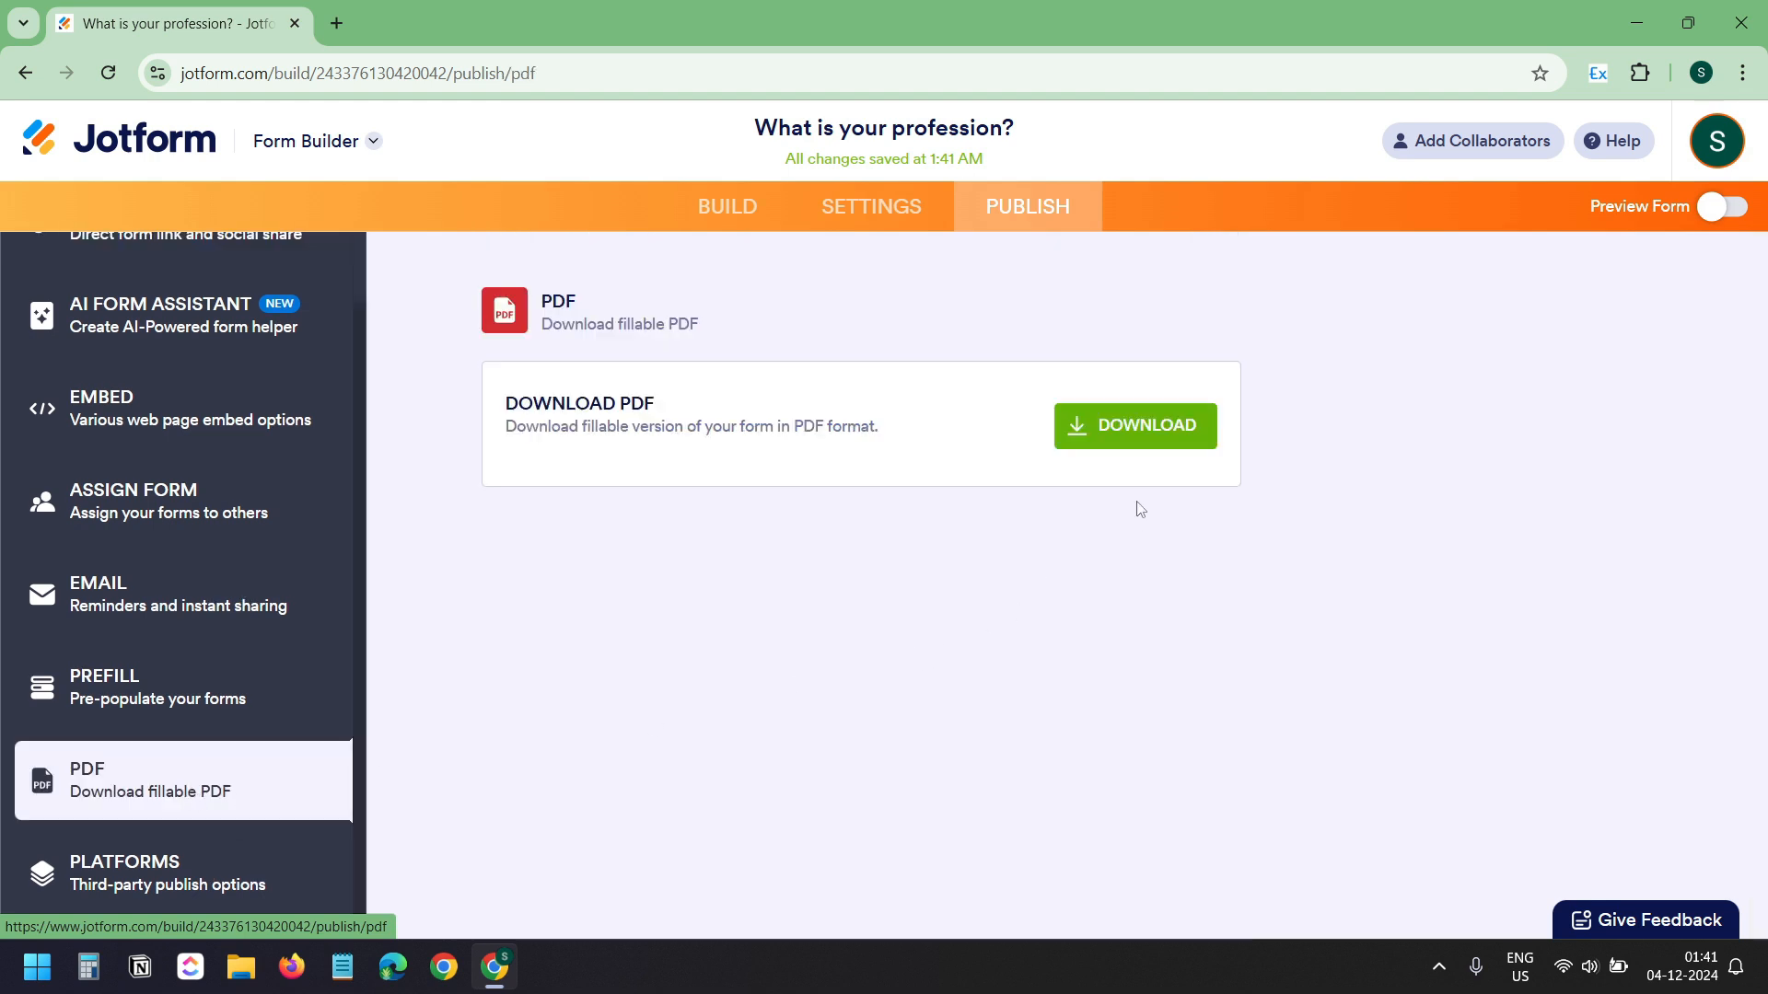
{"action": "left_click", "coordinate": [1144, 432]}
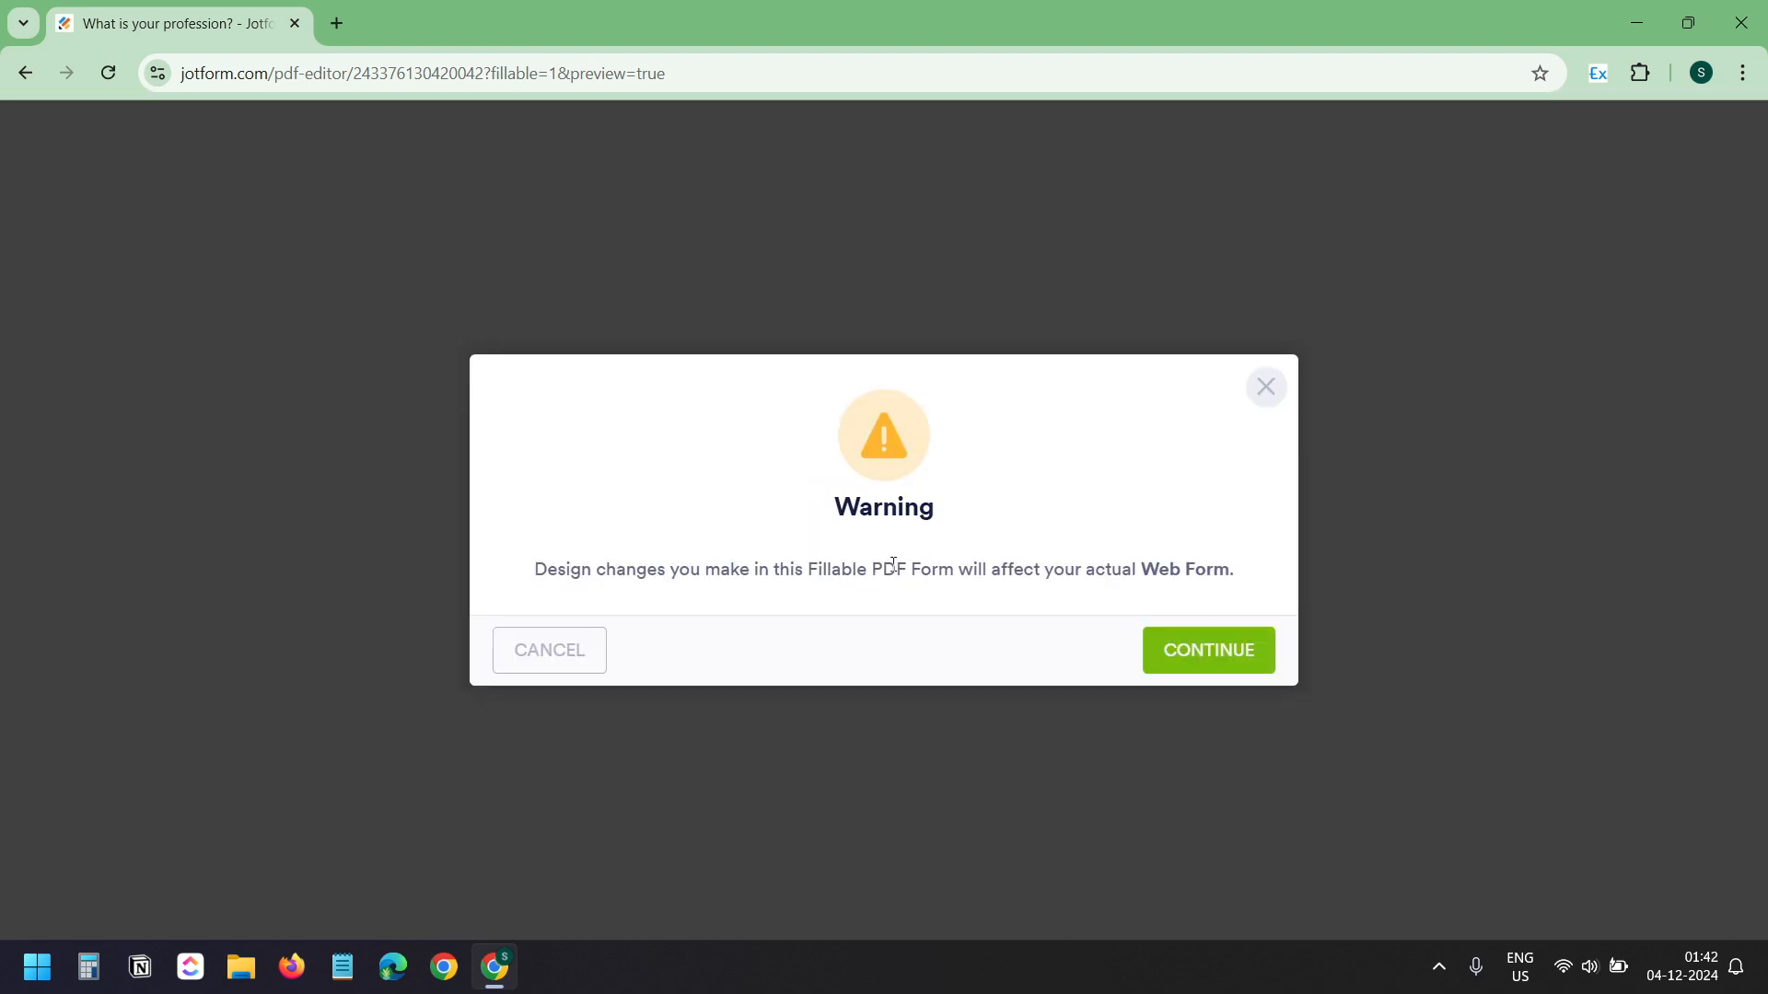
{"action": "left_click", "coordinate": [1191, 645]}
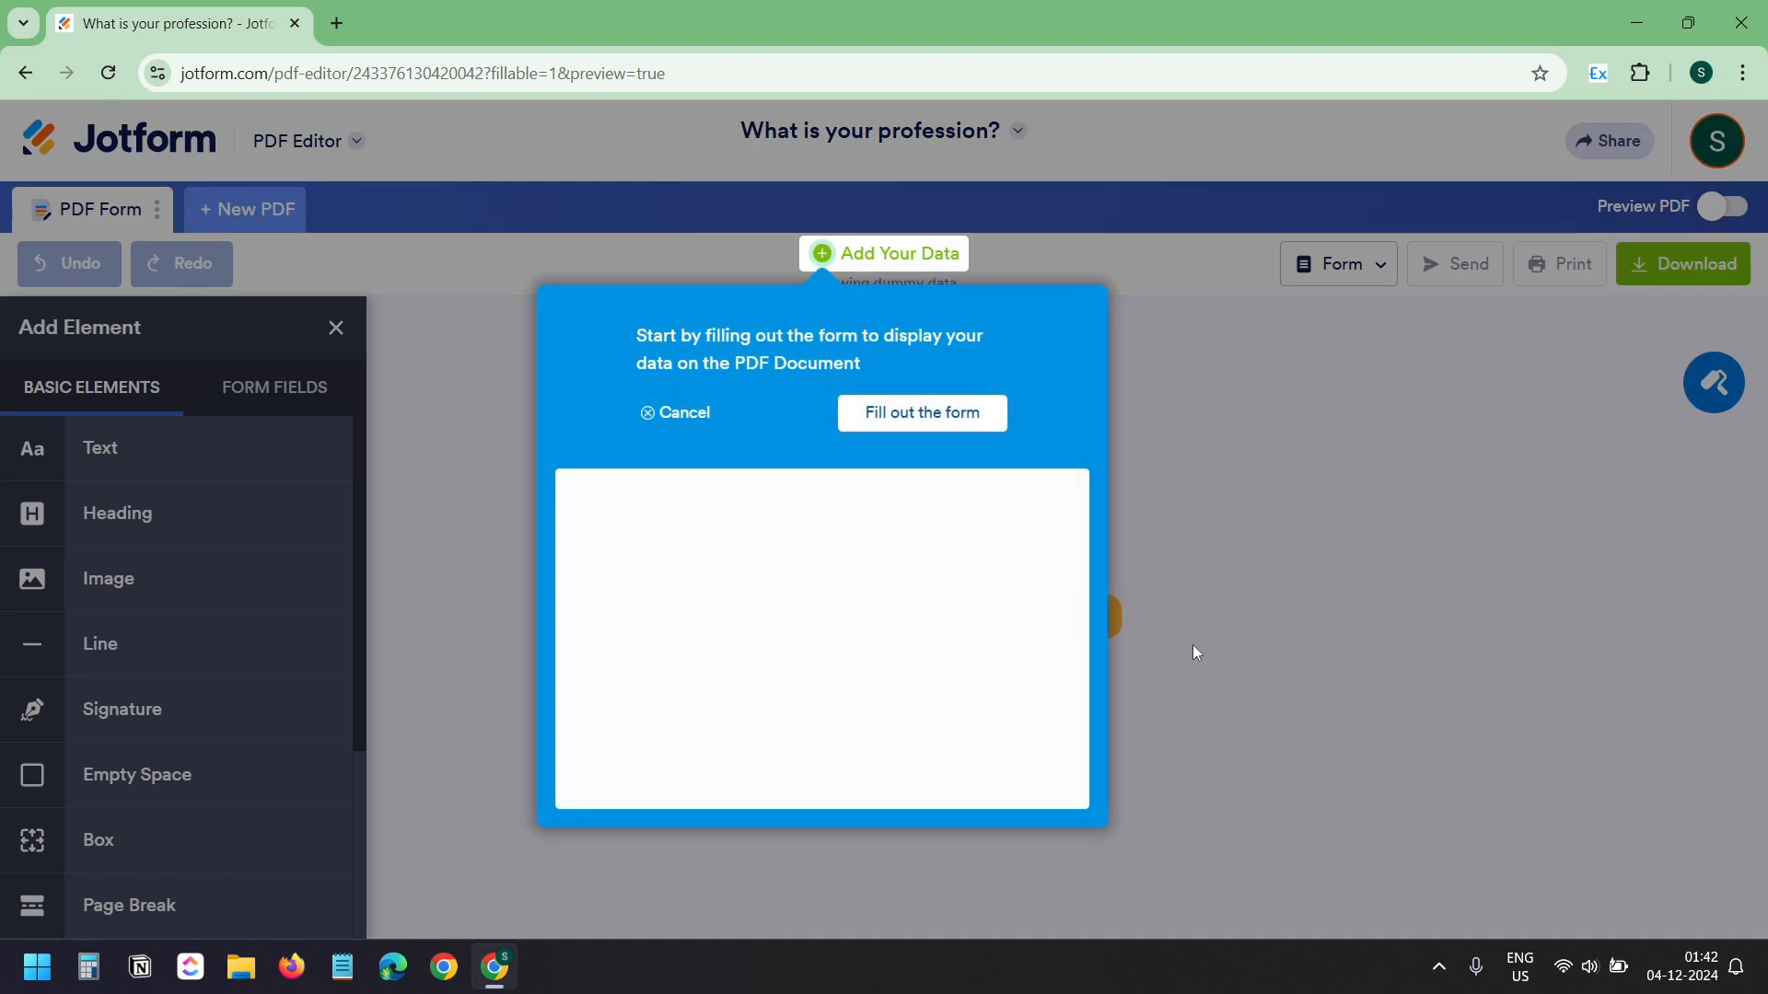
Check the fillable PDF preview and download the PDF
{"action": "scroll", "coordinate": [841, 568], "scroll_direction": "down", "scroll_amount": 6}
{"action": "scroll", "coordinate": [843, 568], "scroll_direction": "up", "scroll_amount": 6}
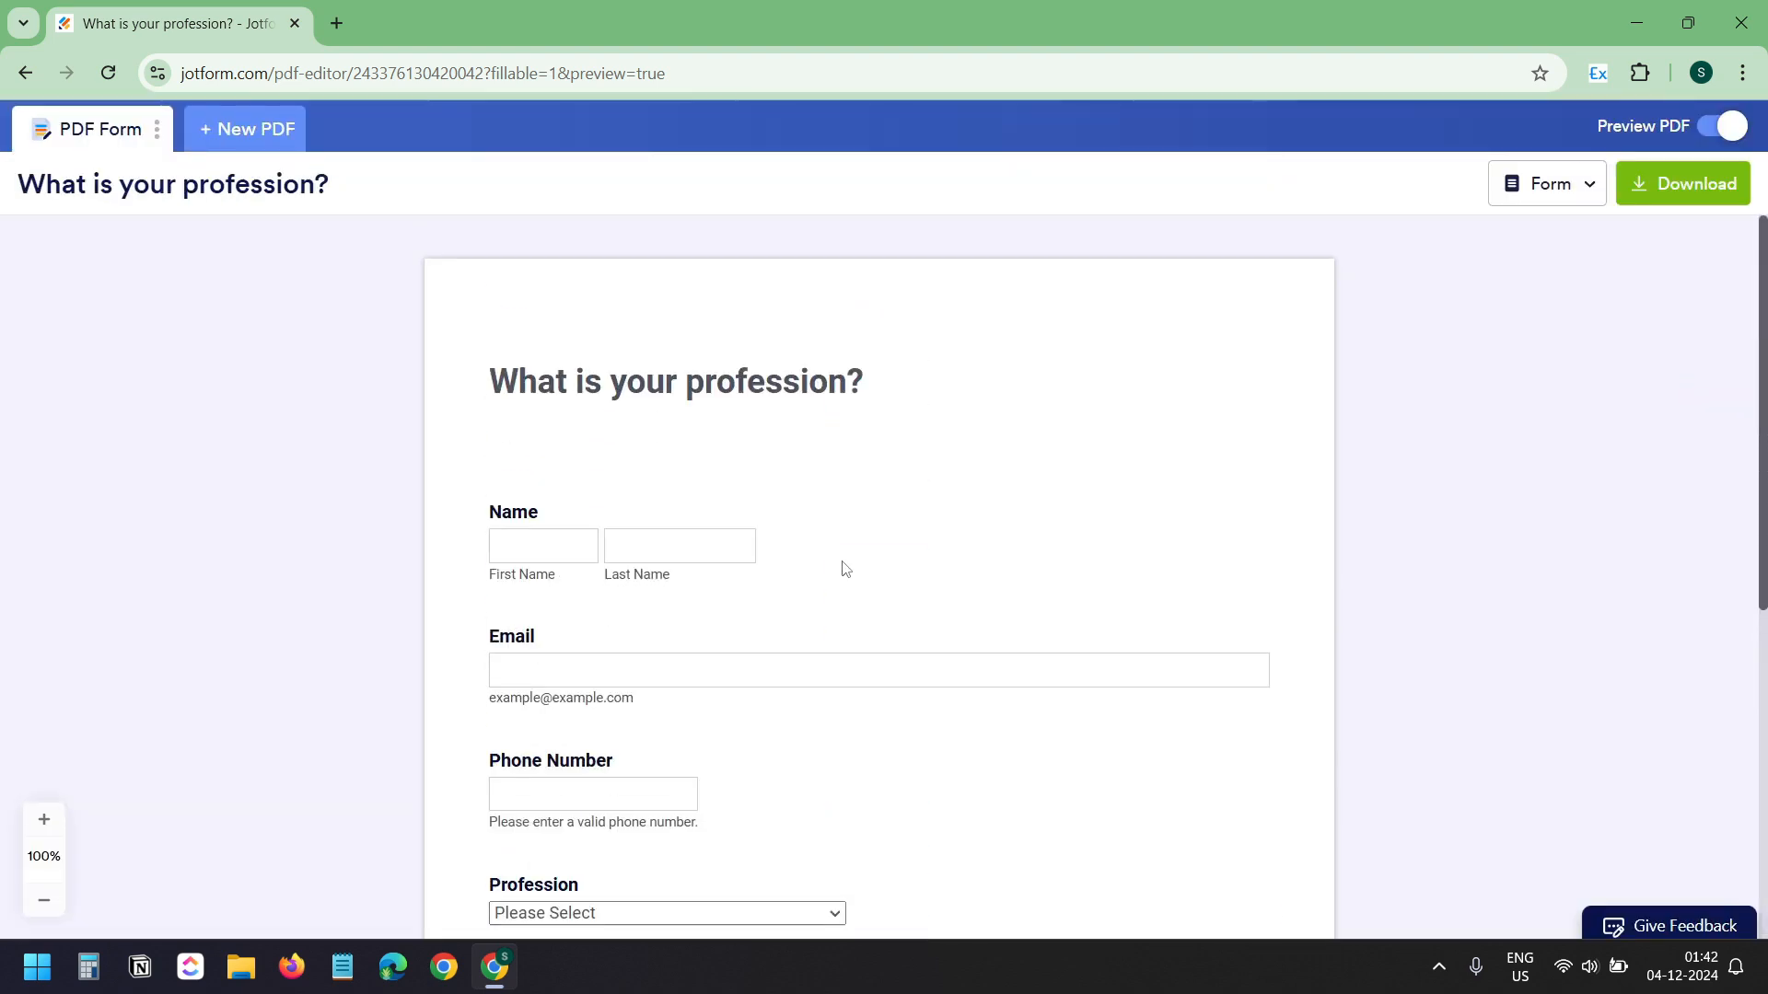
{"action": "scroll", "coordinate": [844, 568], "scroll_direction": "down", "scroll_amount": 6}
{"action": "scroll", "coordinate": [841, 571], "scroll_direction": "up", "scroll_amount": 6}
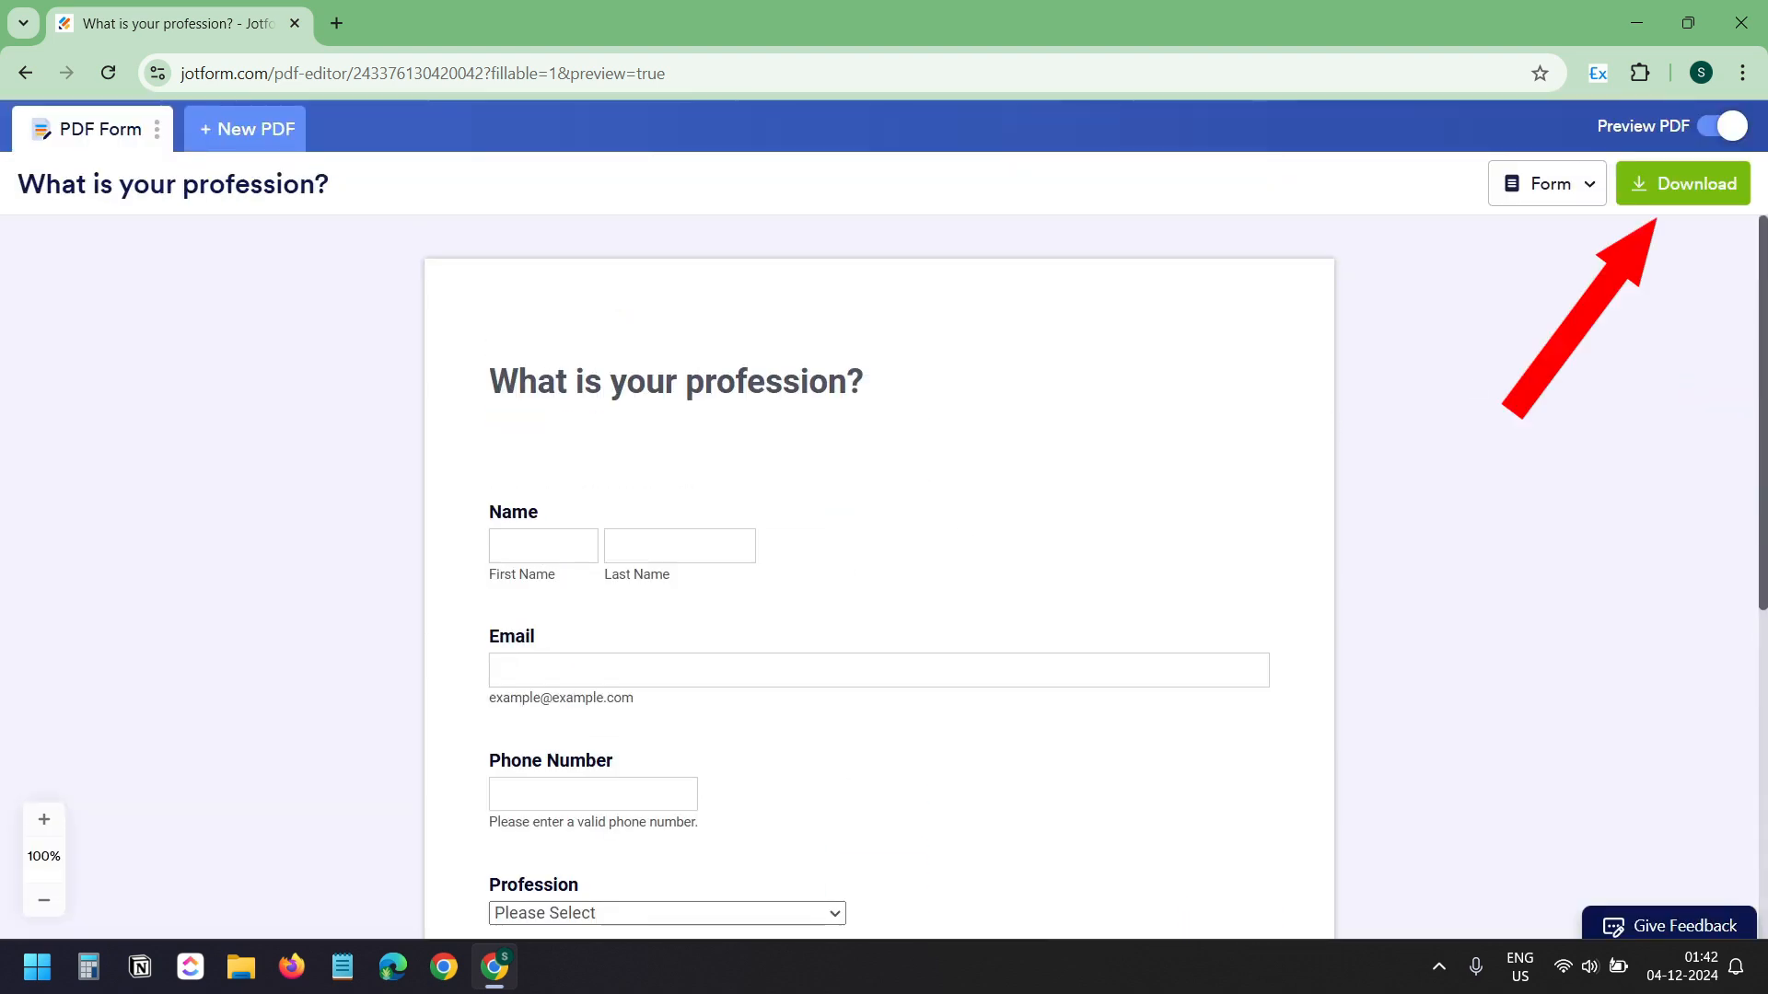
{"action": "left_click", "coordinate": [1678, 188]}
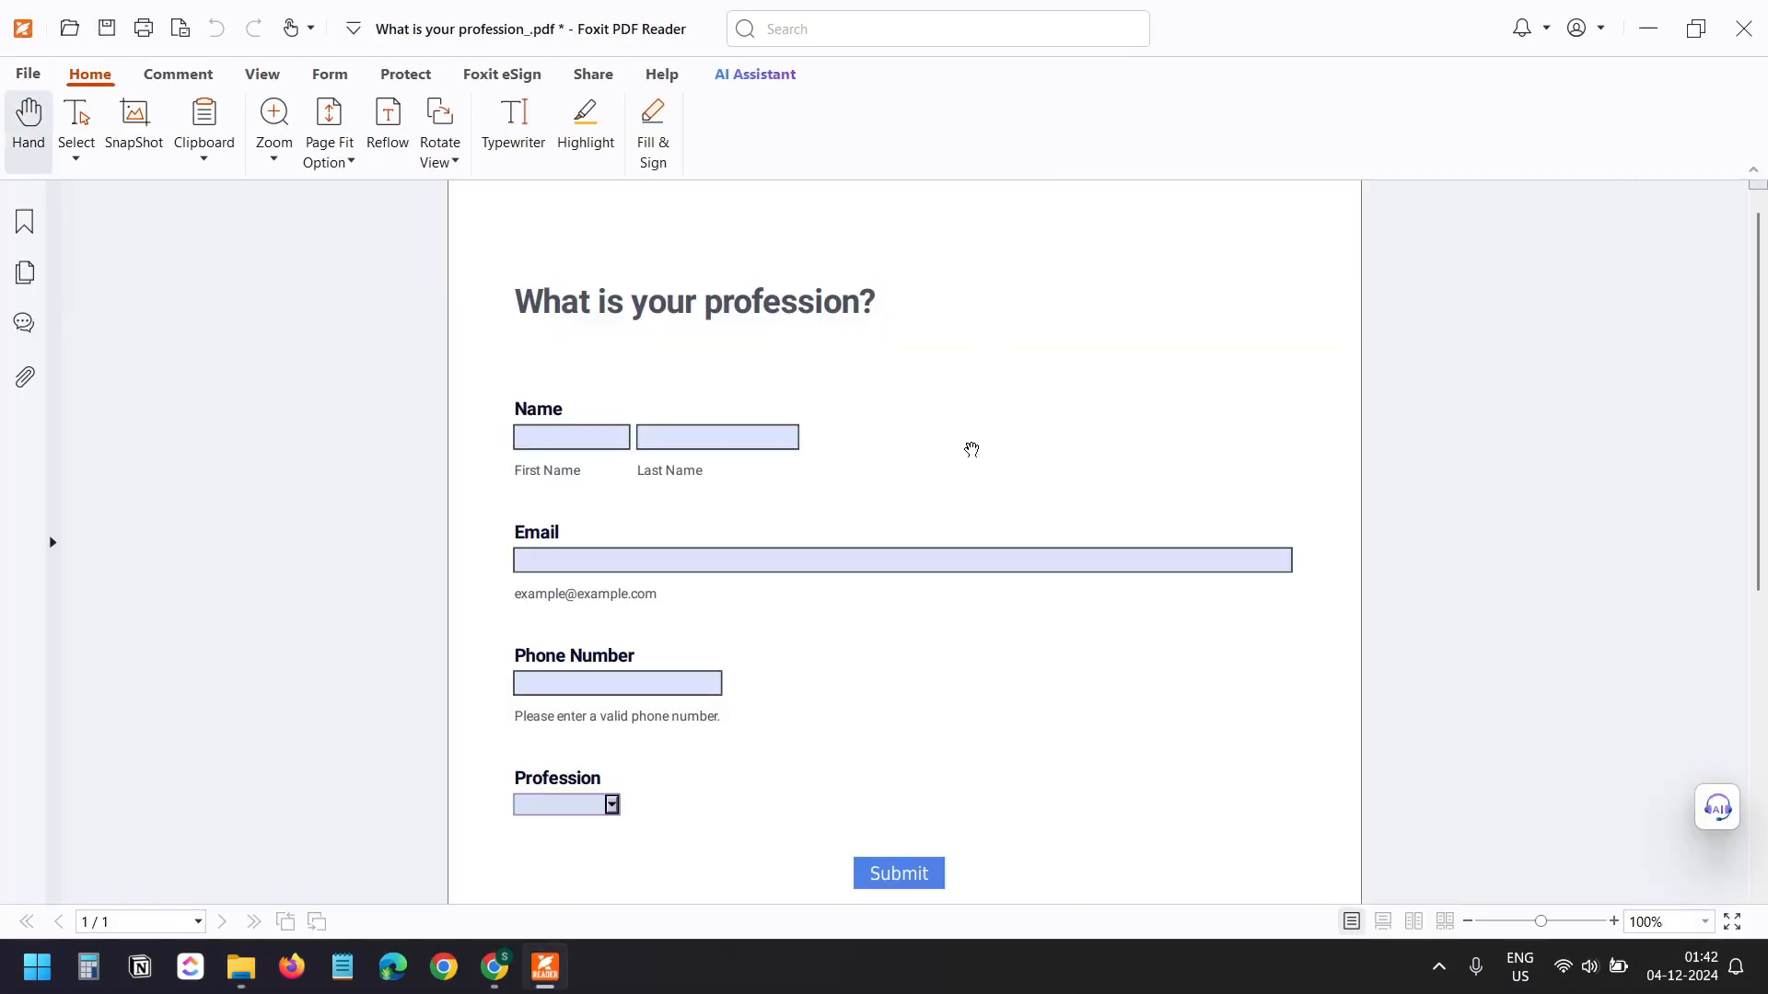
Examine the form fields of the downloaded PDF in Foxit PDF Reader and return to the browser
{"action": "scroll", "coordinate": [974, 522], "scroll_direction": "down", "scroll_amount": 3}
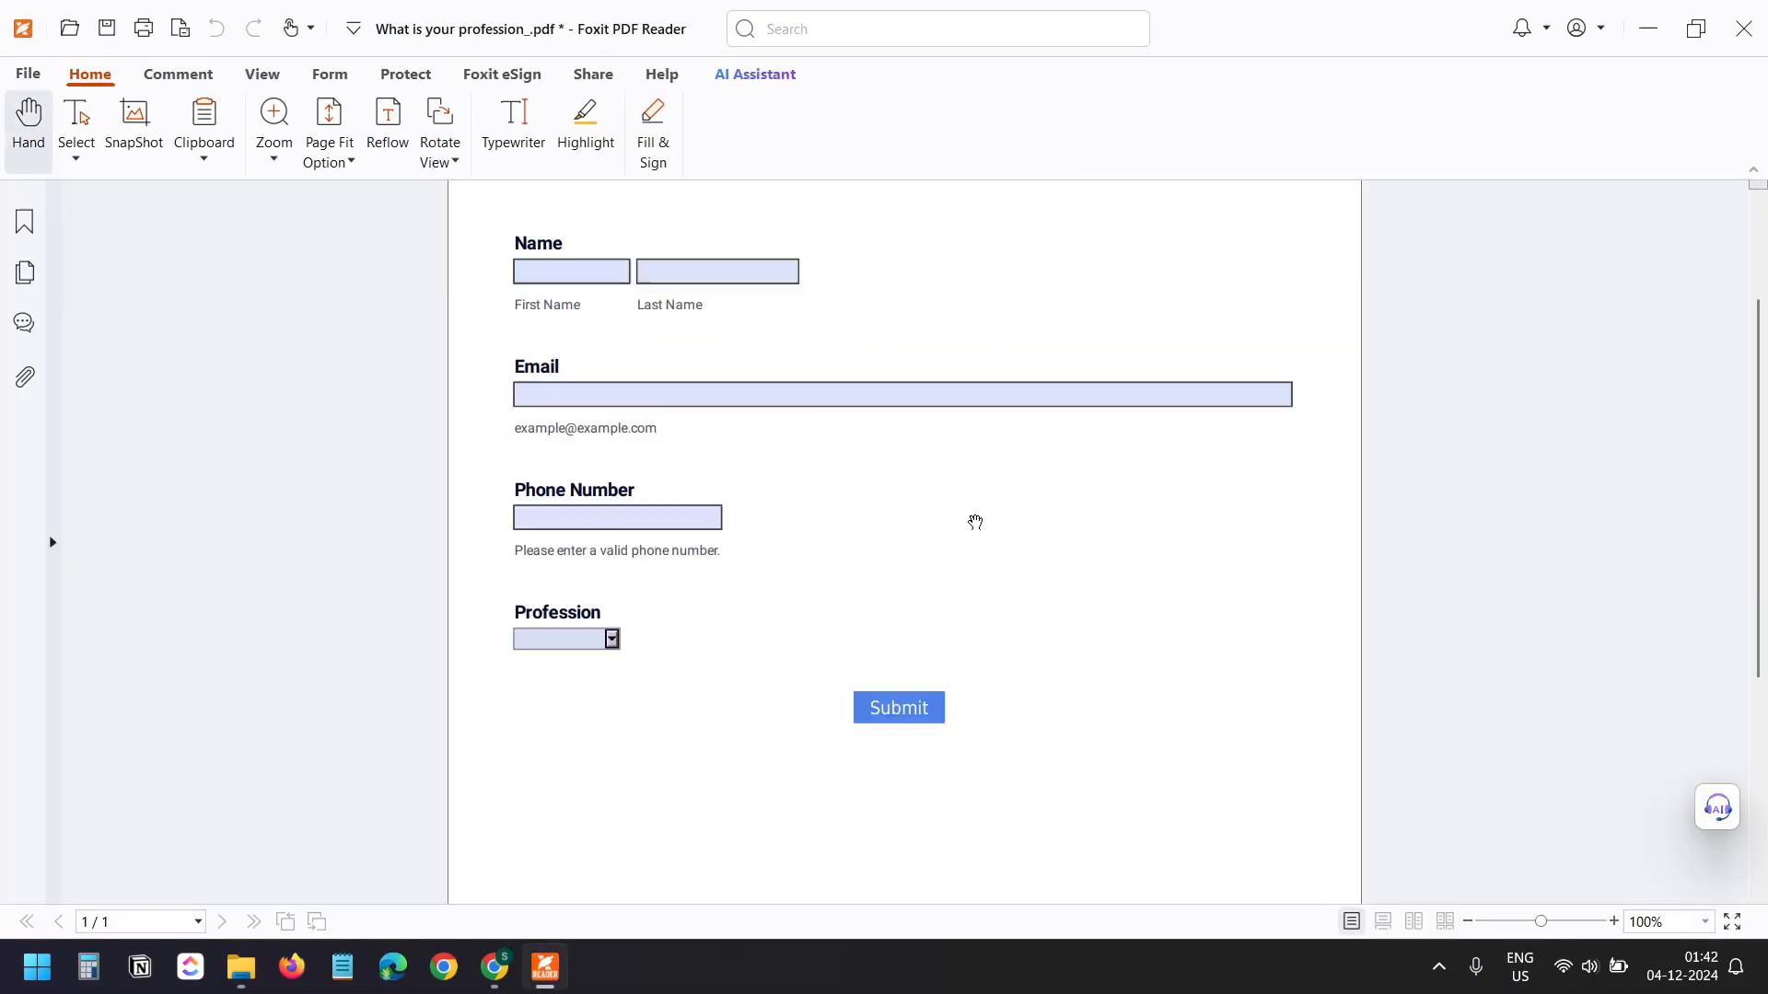
{"action": "scroll", "coordinate": [977, 517], "scroll_direction": "up", "scroll_amount": 2}
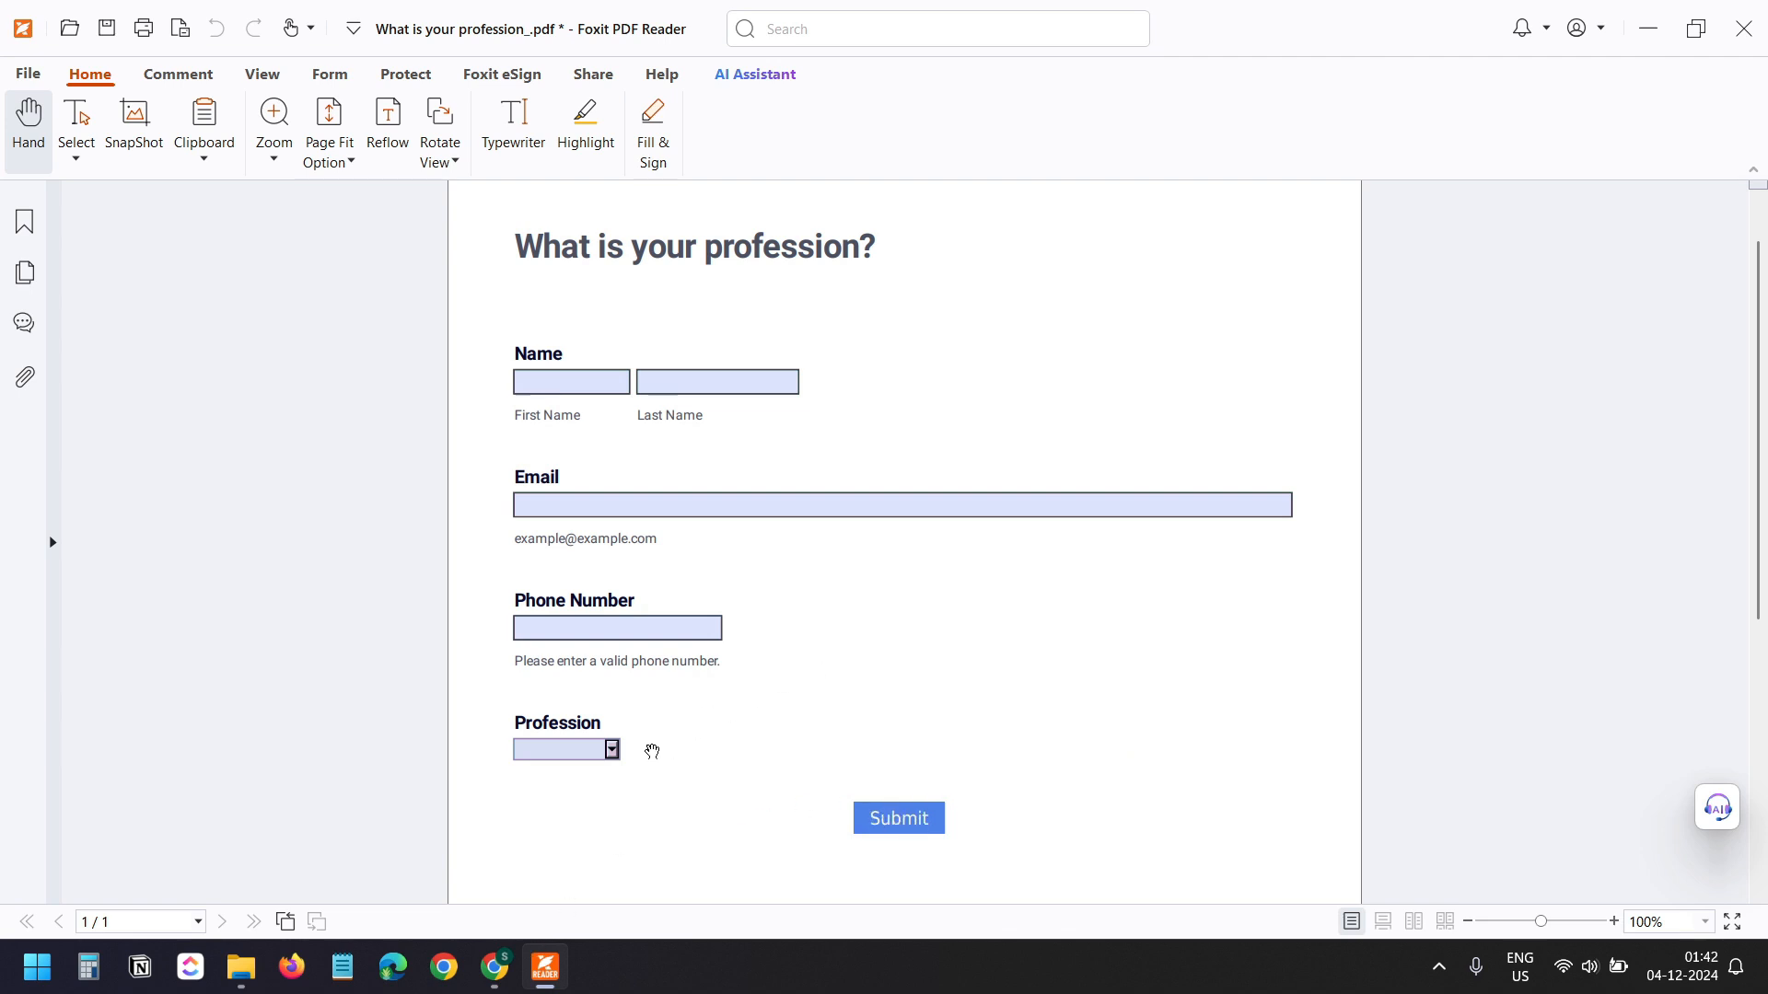
{"action": "key", "text": "alt+Tab"}
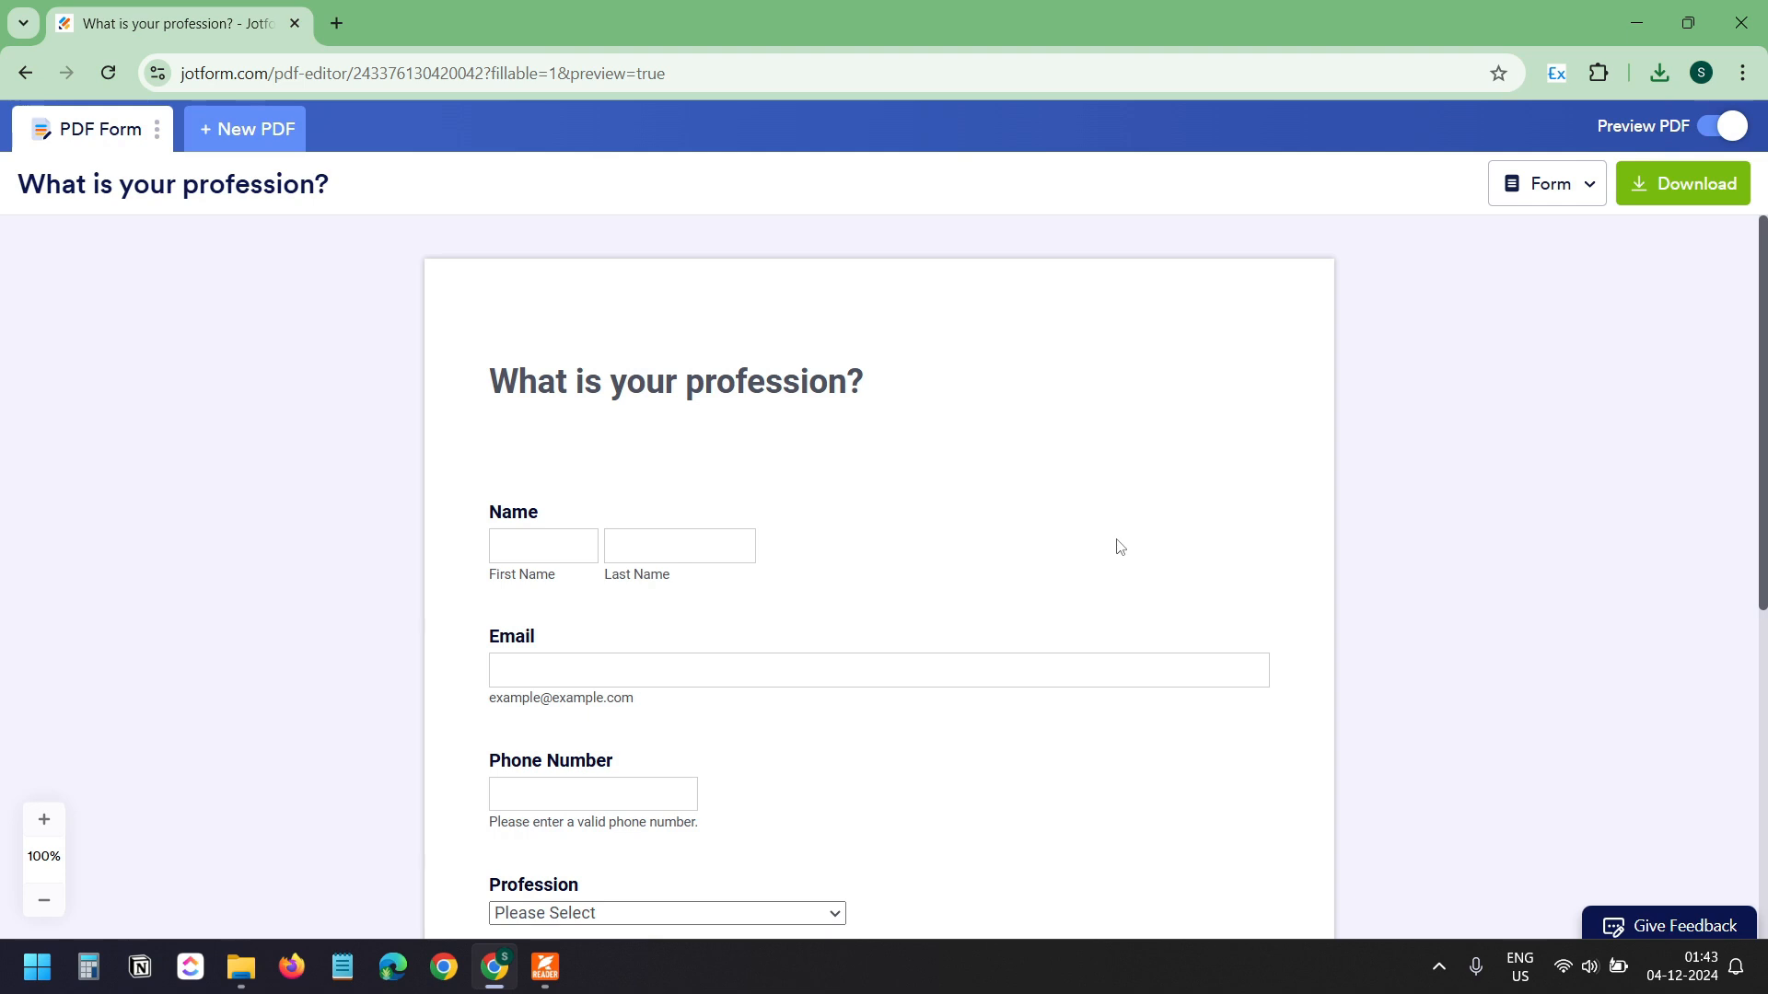
Leave the PDF preview and open the Google Sheets integration in the form's settings to its action choices
{"action": "left_click", "coordinate": [1721, 126]}
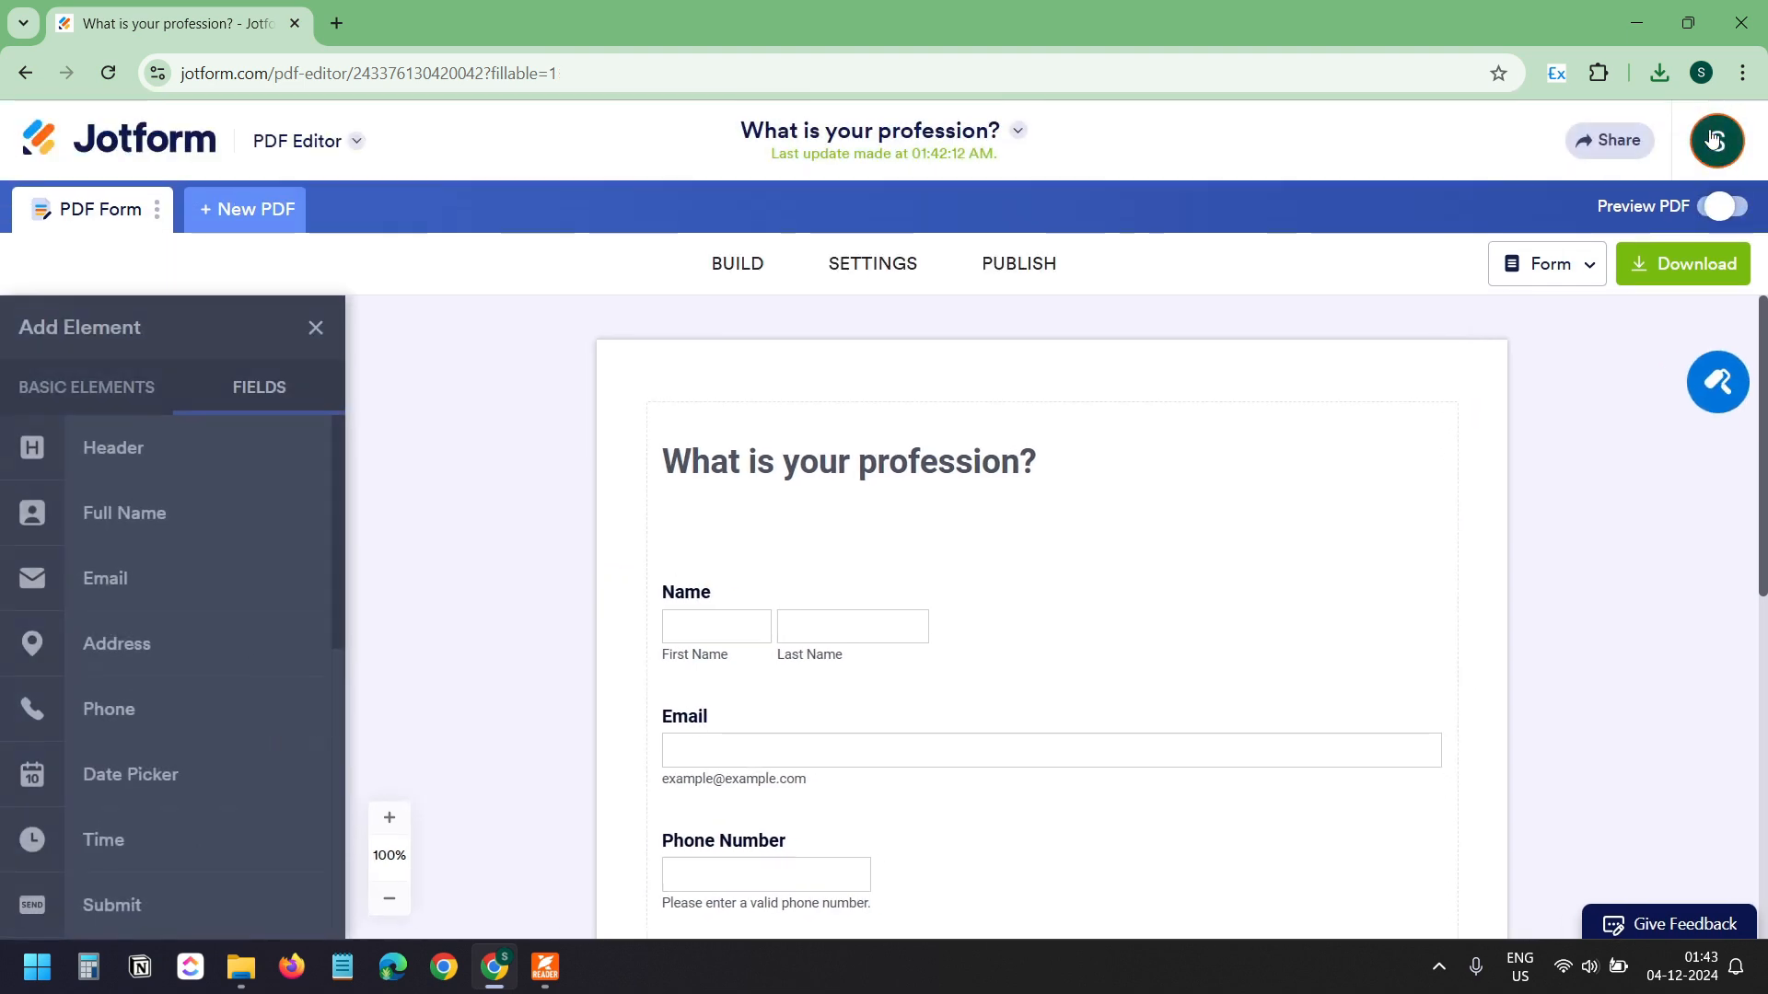
{"action": "left_click", "coordinate": [882, 272]}
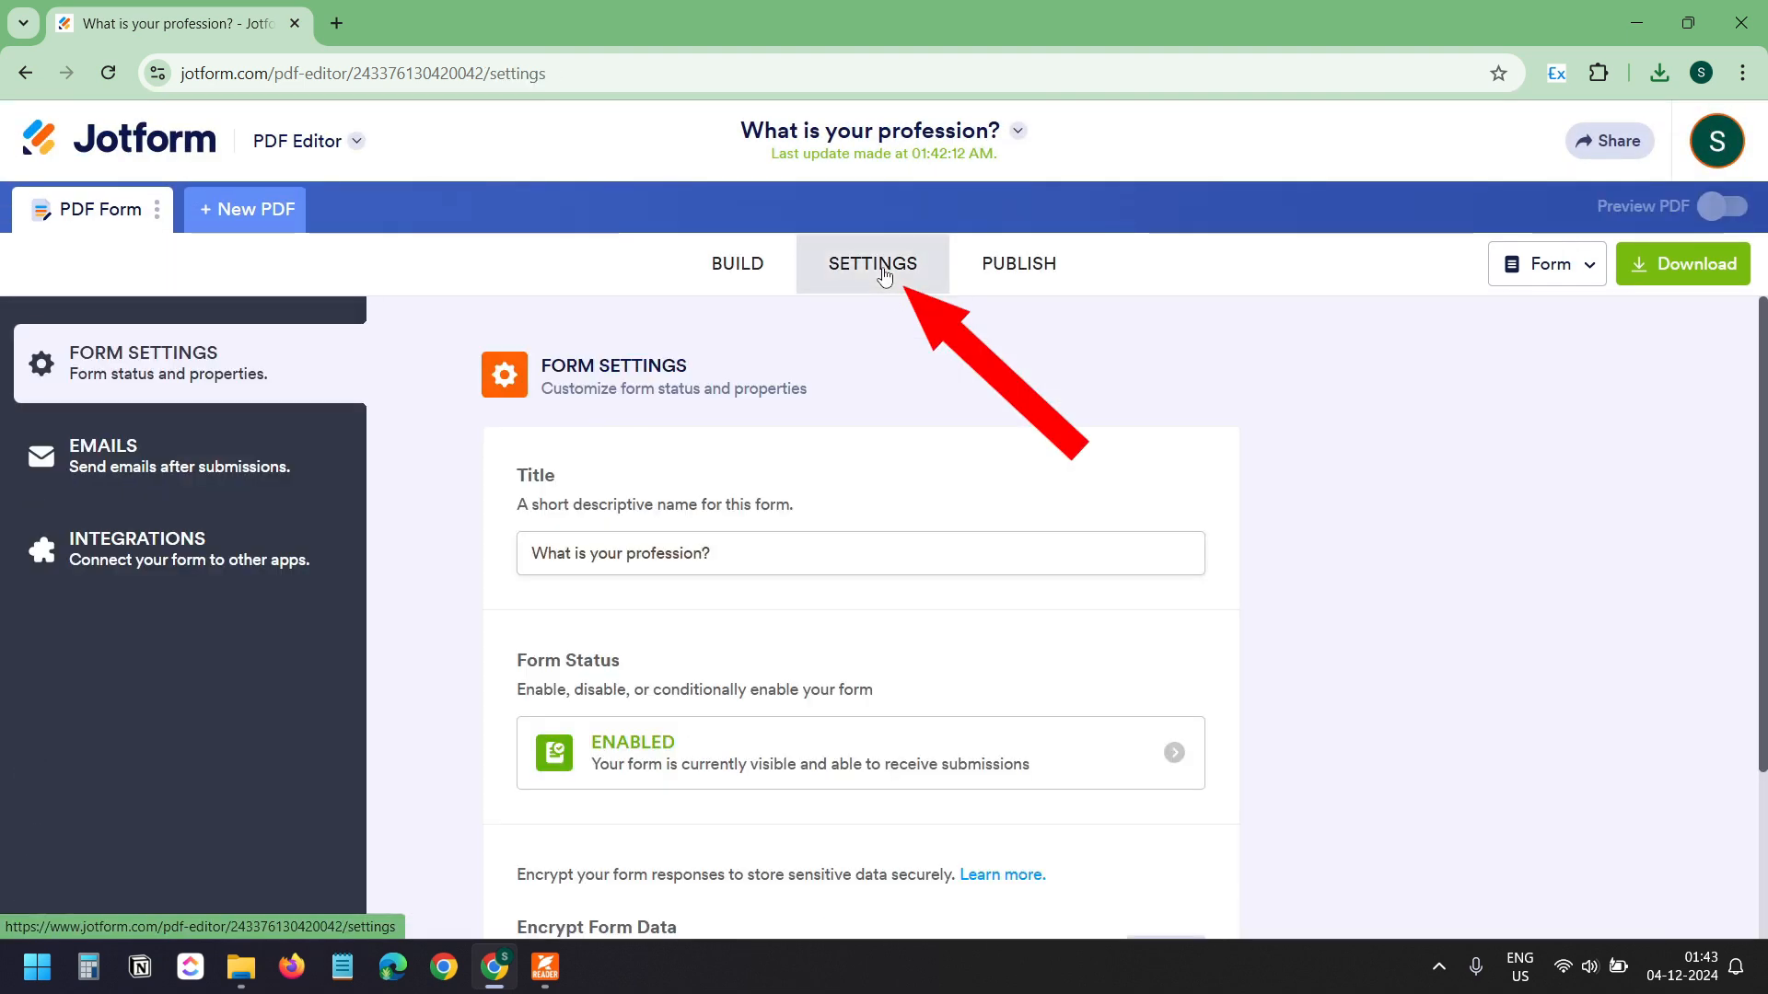
{"action": "left_click", "coordinate": [180, 563]}
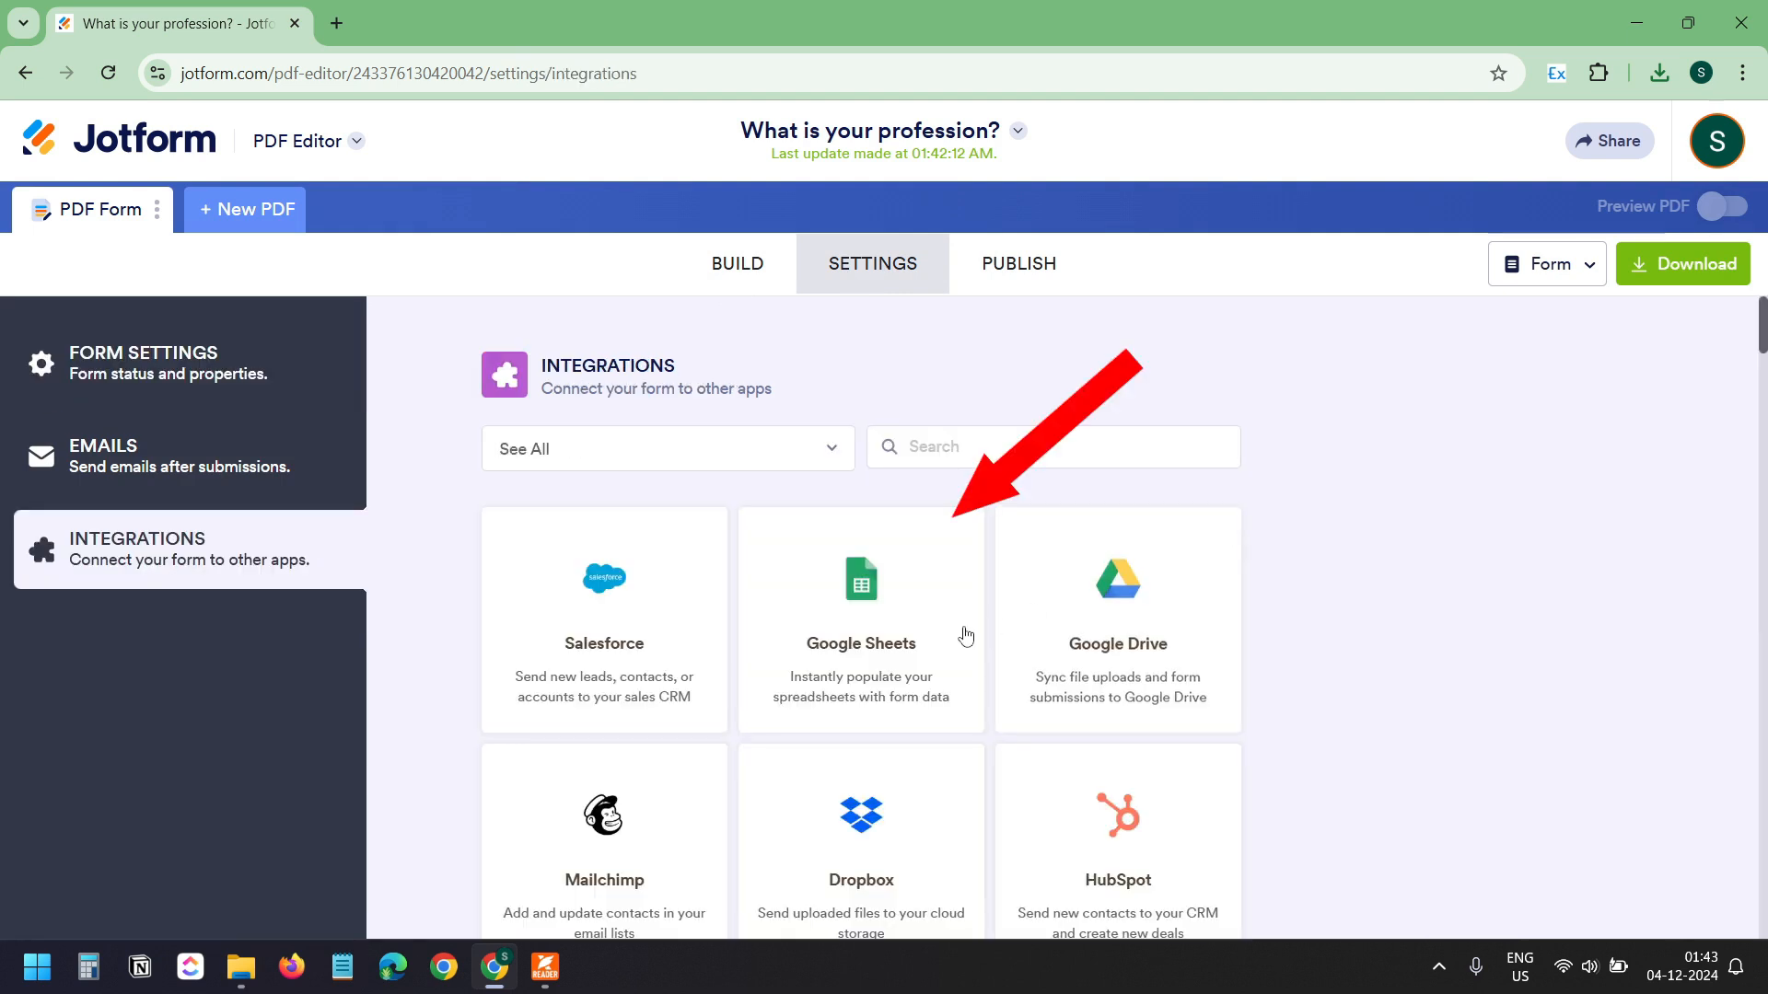
{"action": "left_click", "coordinate": [876, 647]}
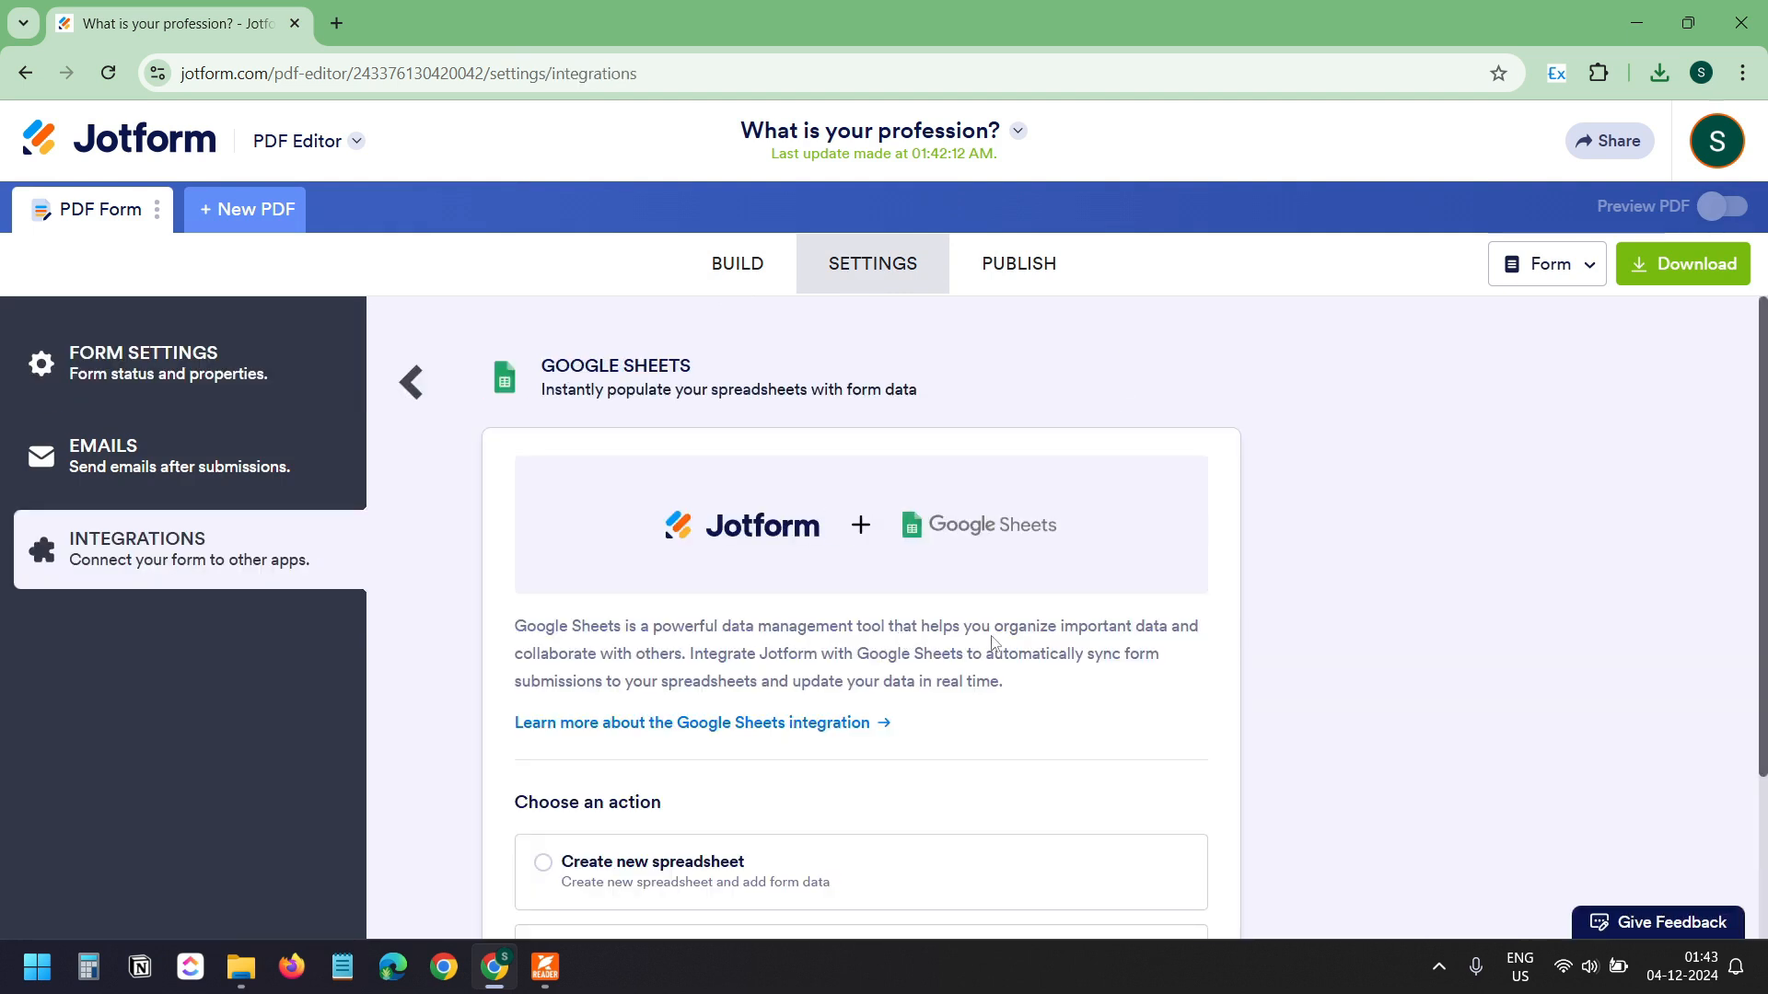
{"action": "scroll", "coordinate": [994, 644], "scroll_direction": "down", "scroll_amount": 3}
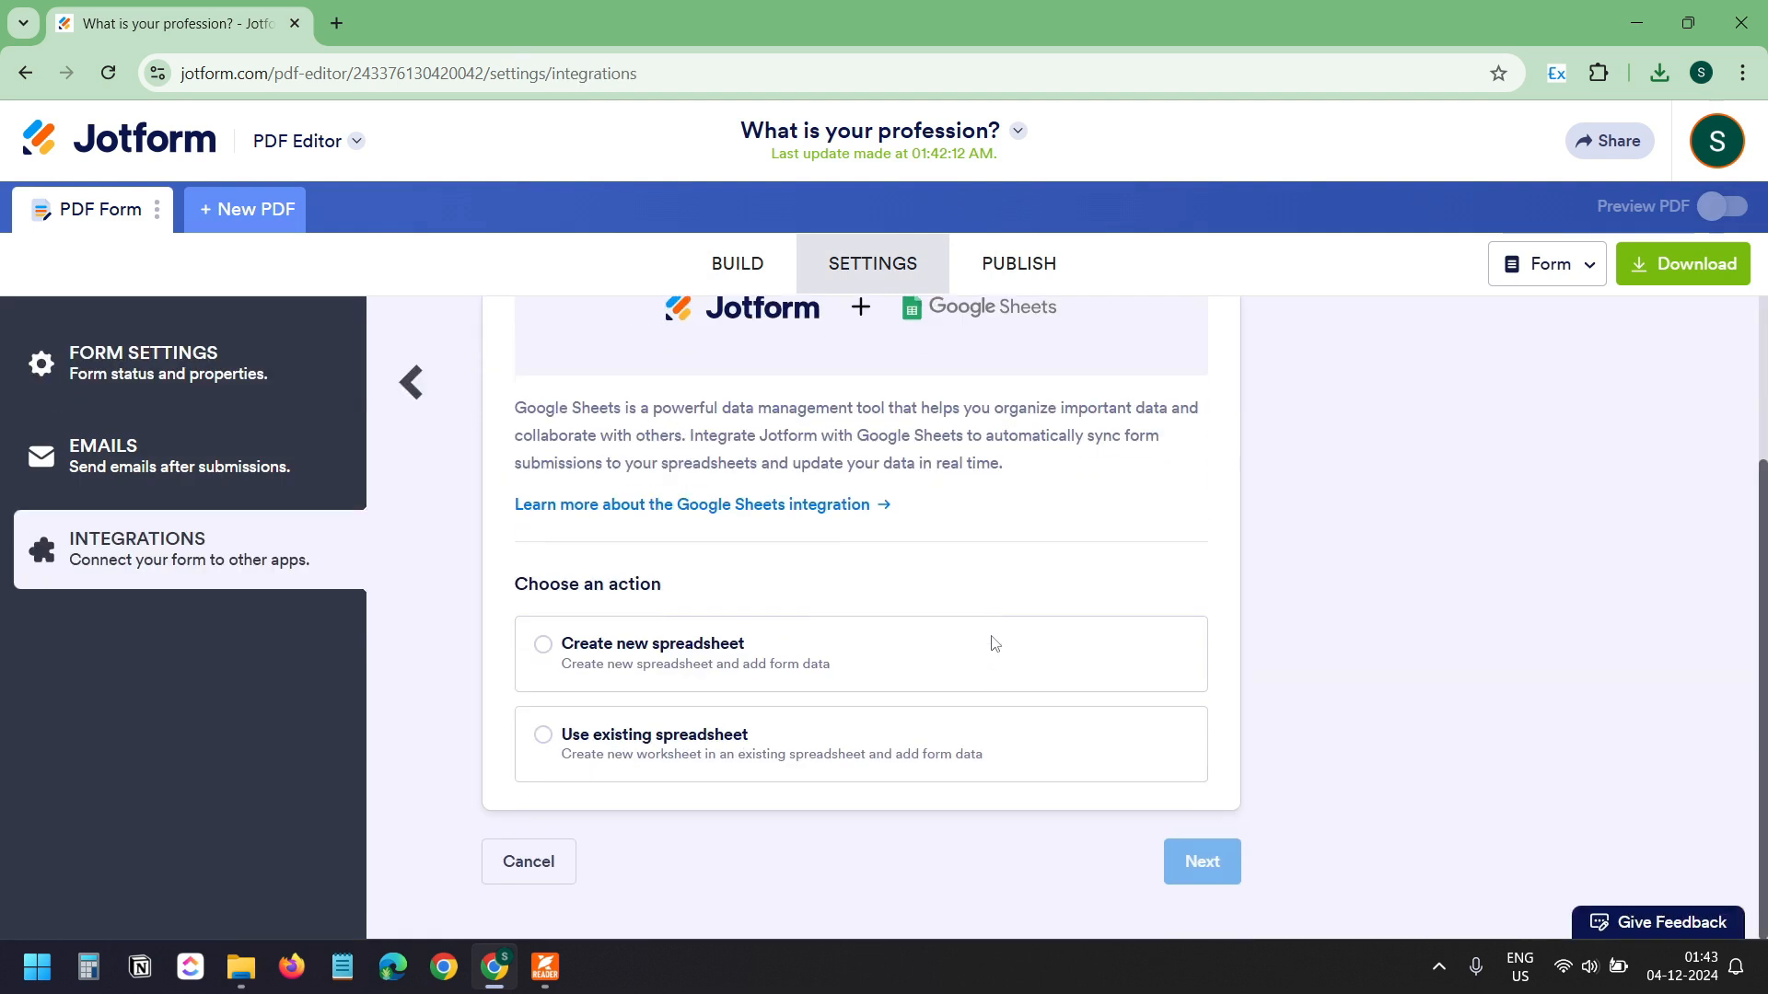
Choose to create a new spreadsheet as the integration action and authenticate it with the listed Google Sheets account
{"action": "left_click", "coordinate": [543, 644]}
{"action": "left_click", "coordinate": [1187, 865]}
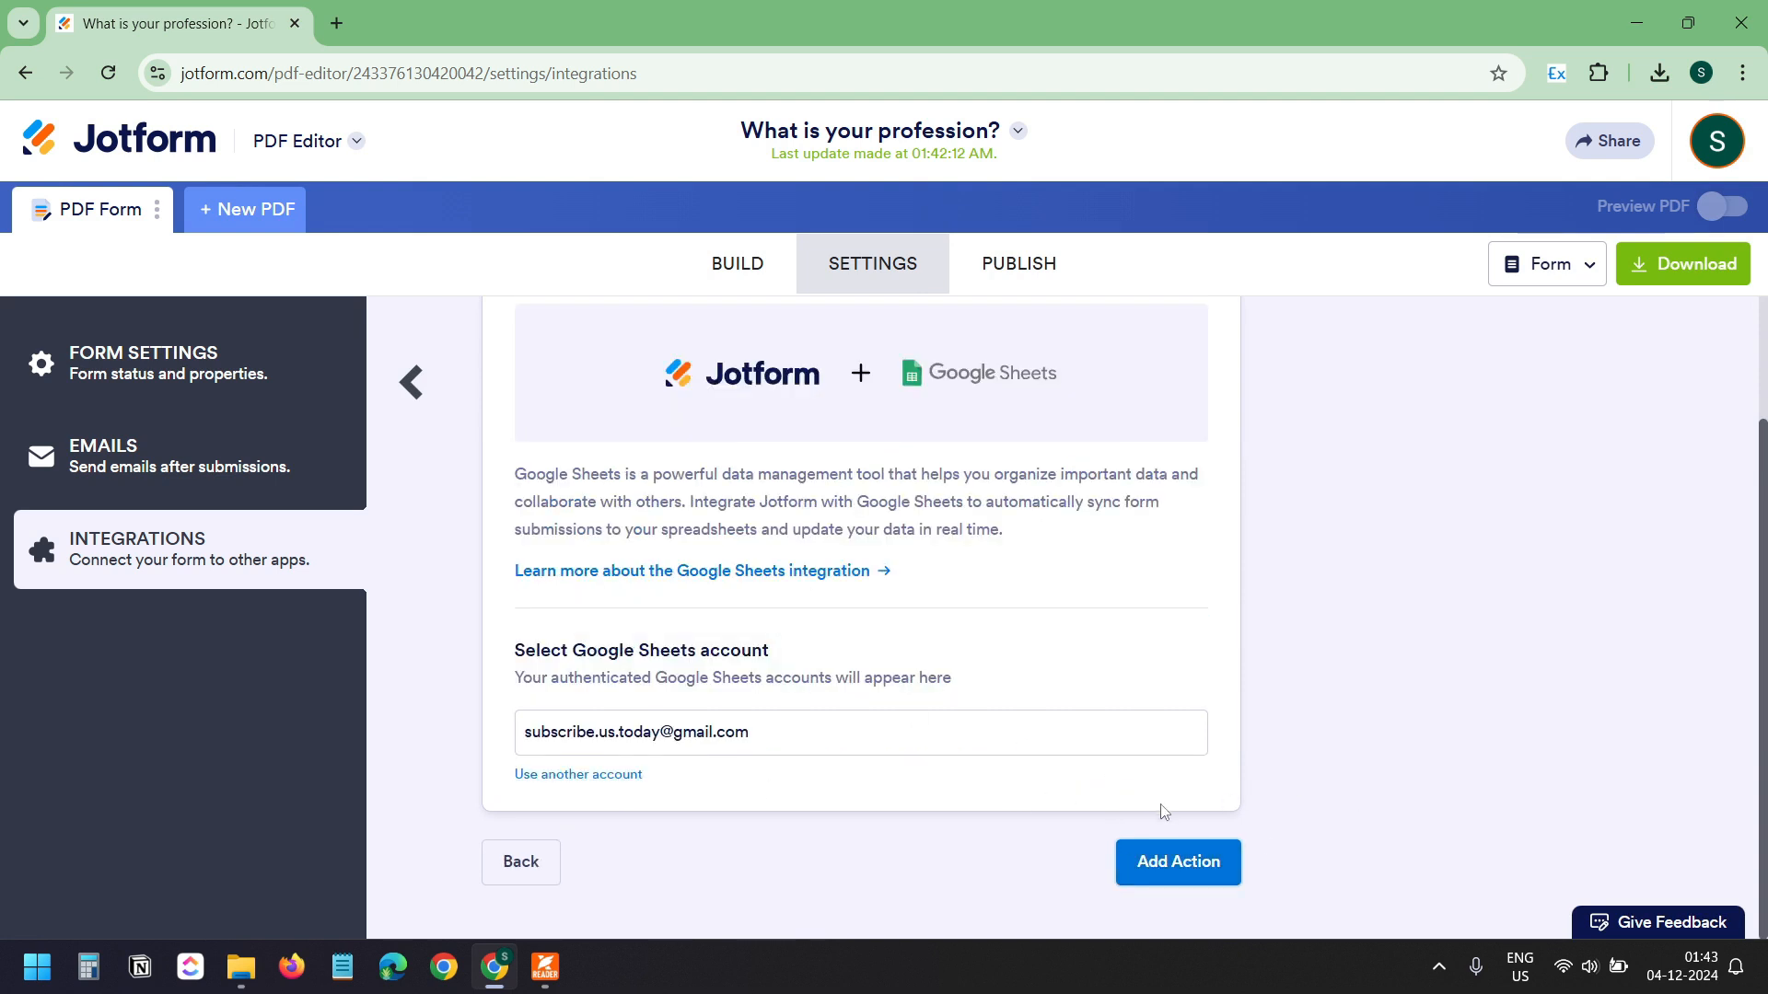
{"action": "left_click", "coordinate": [1176, 865]}
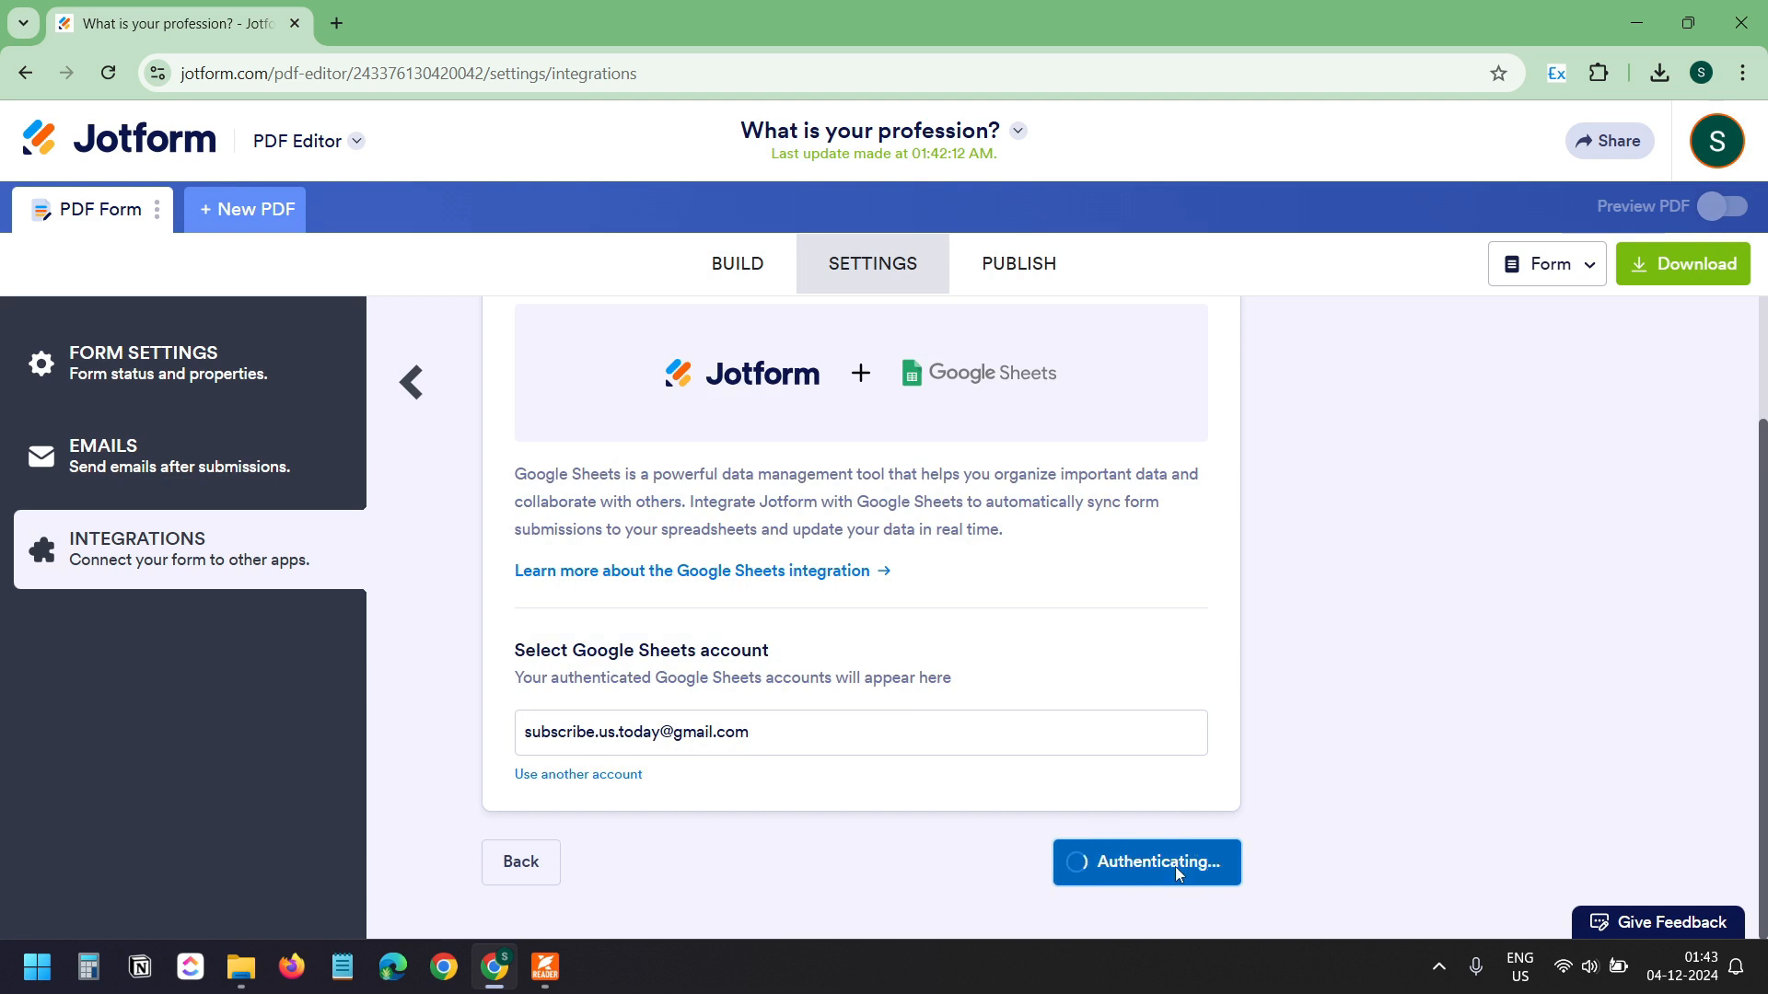
Save the Google Sheets integration with all form fields selected and open the linked spreadsheet
{"action": "scroll", "coordinate": [1144, 722], "scroll_direction": "down", "scroll_amount": 3}
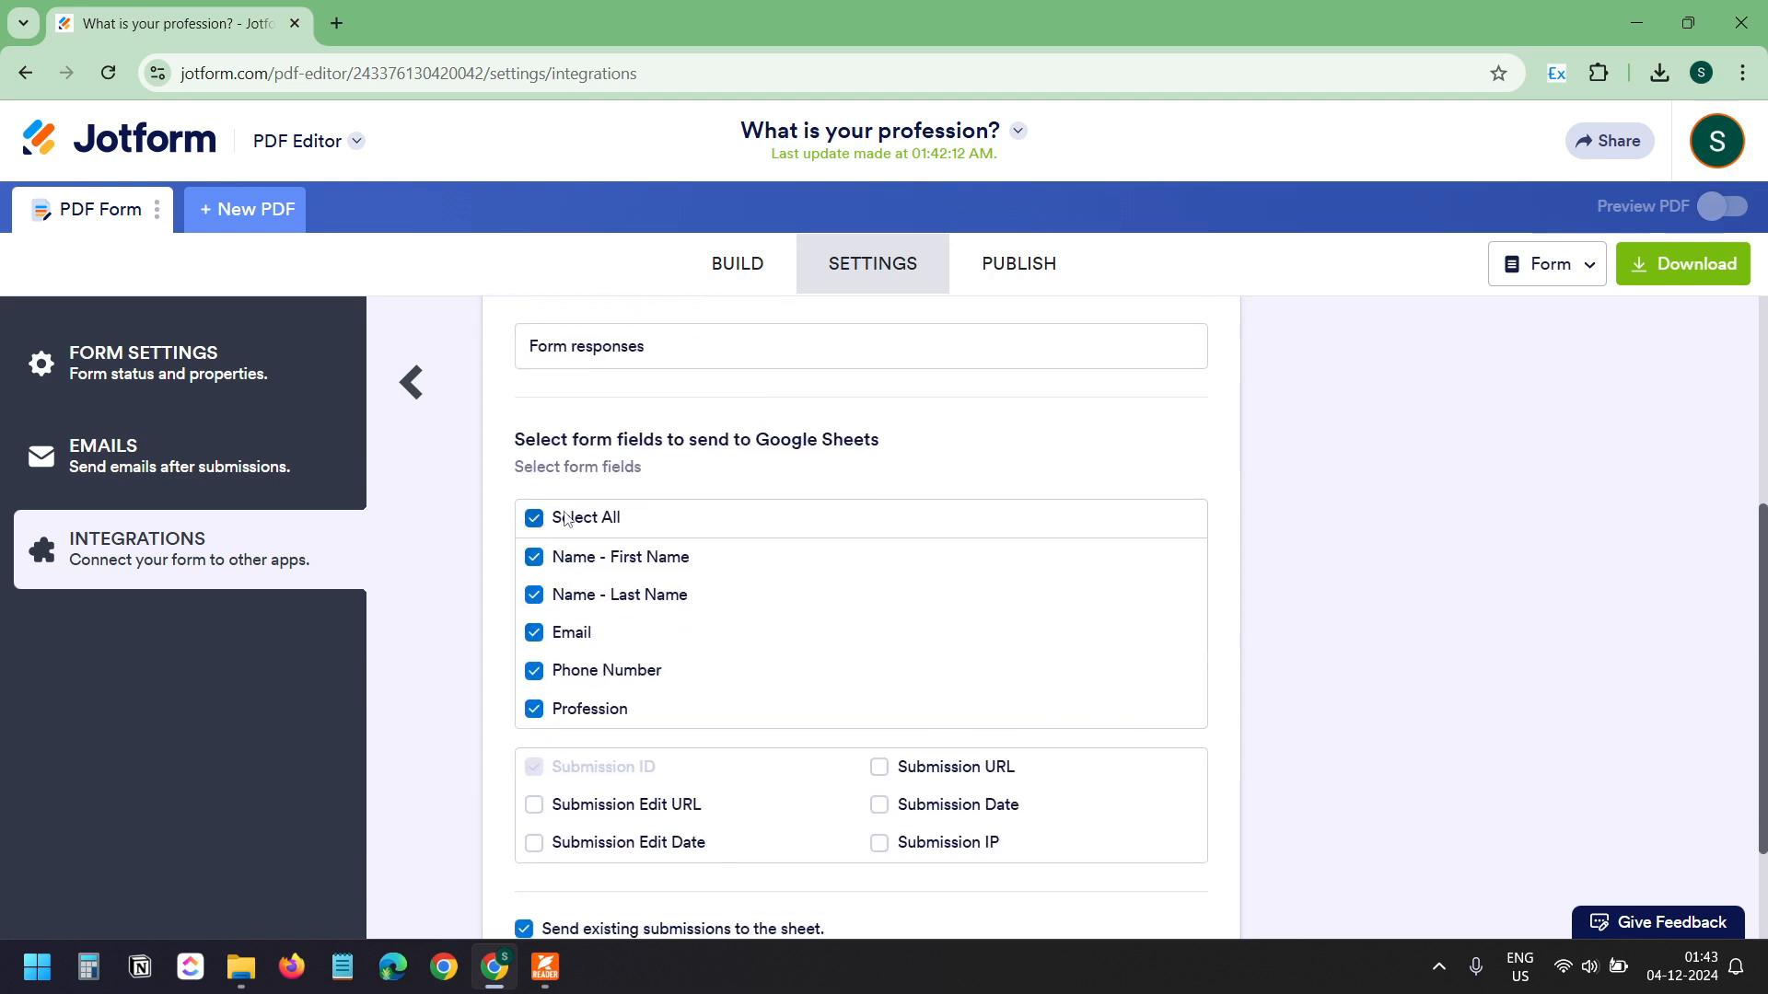
{"action": "scroll", "coordinate": [1014, 644], "scroll_direction": "down", "scroll_amount": 3}
{"action": "left_click", "coordinate": [1209, 864]}
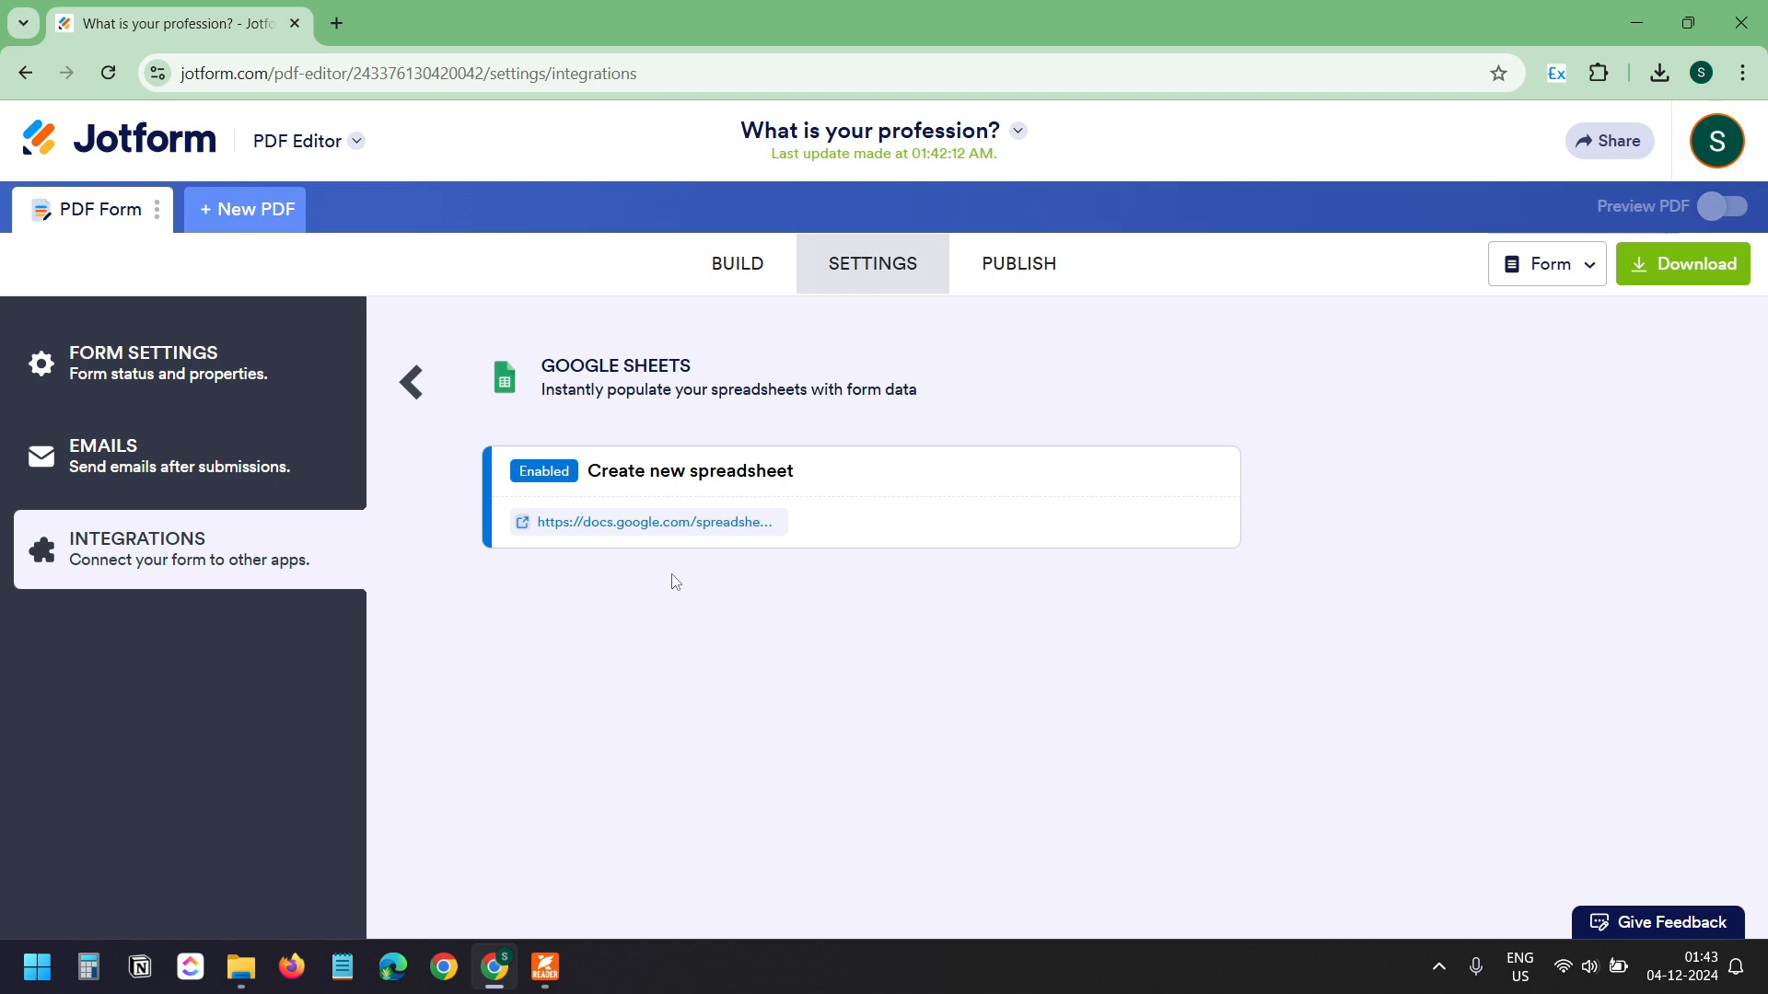
{"action": "left_click", "coordinate": [675, 523]}
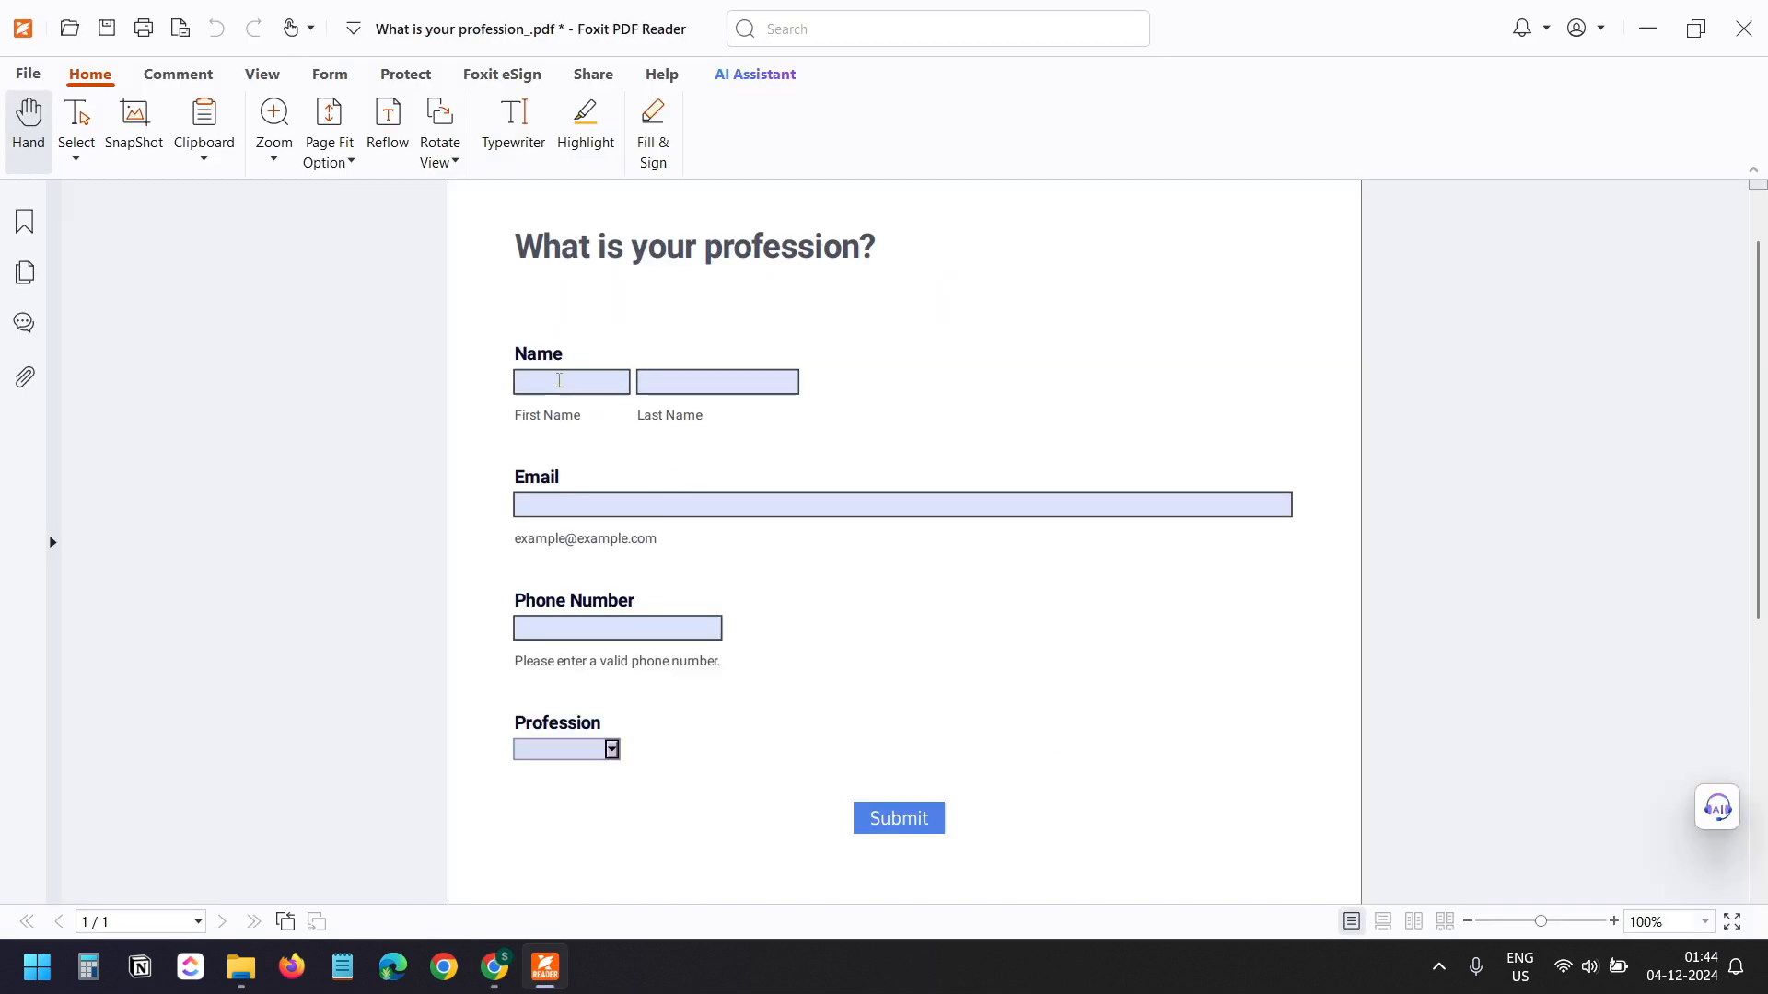
In Foxit PDF Reader, fill in the PDF form's first name, last name, e-mail and phone number fields
{"action": "key", "text": "Tab"}
{"action": "key", "text": "Tab"}
{"action": "type", "text": "mike@example.com"}
{"action": "key", "text": "Tab"}
{"action": "type", "text": "1234567890"}
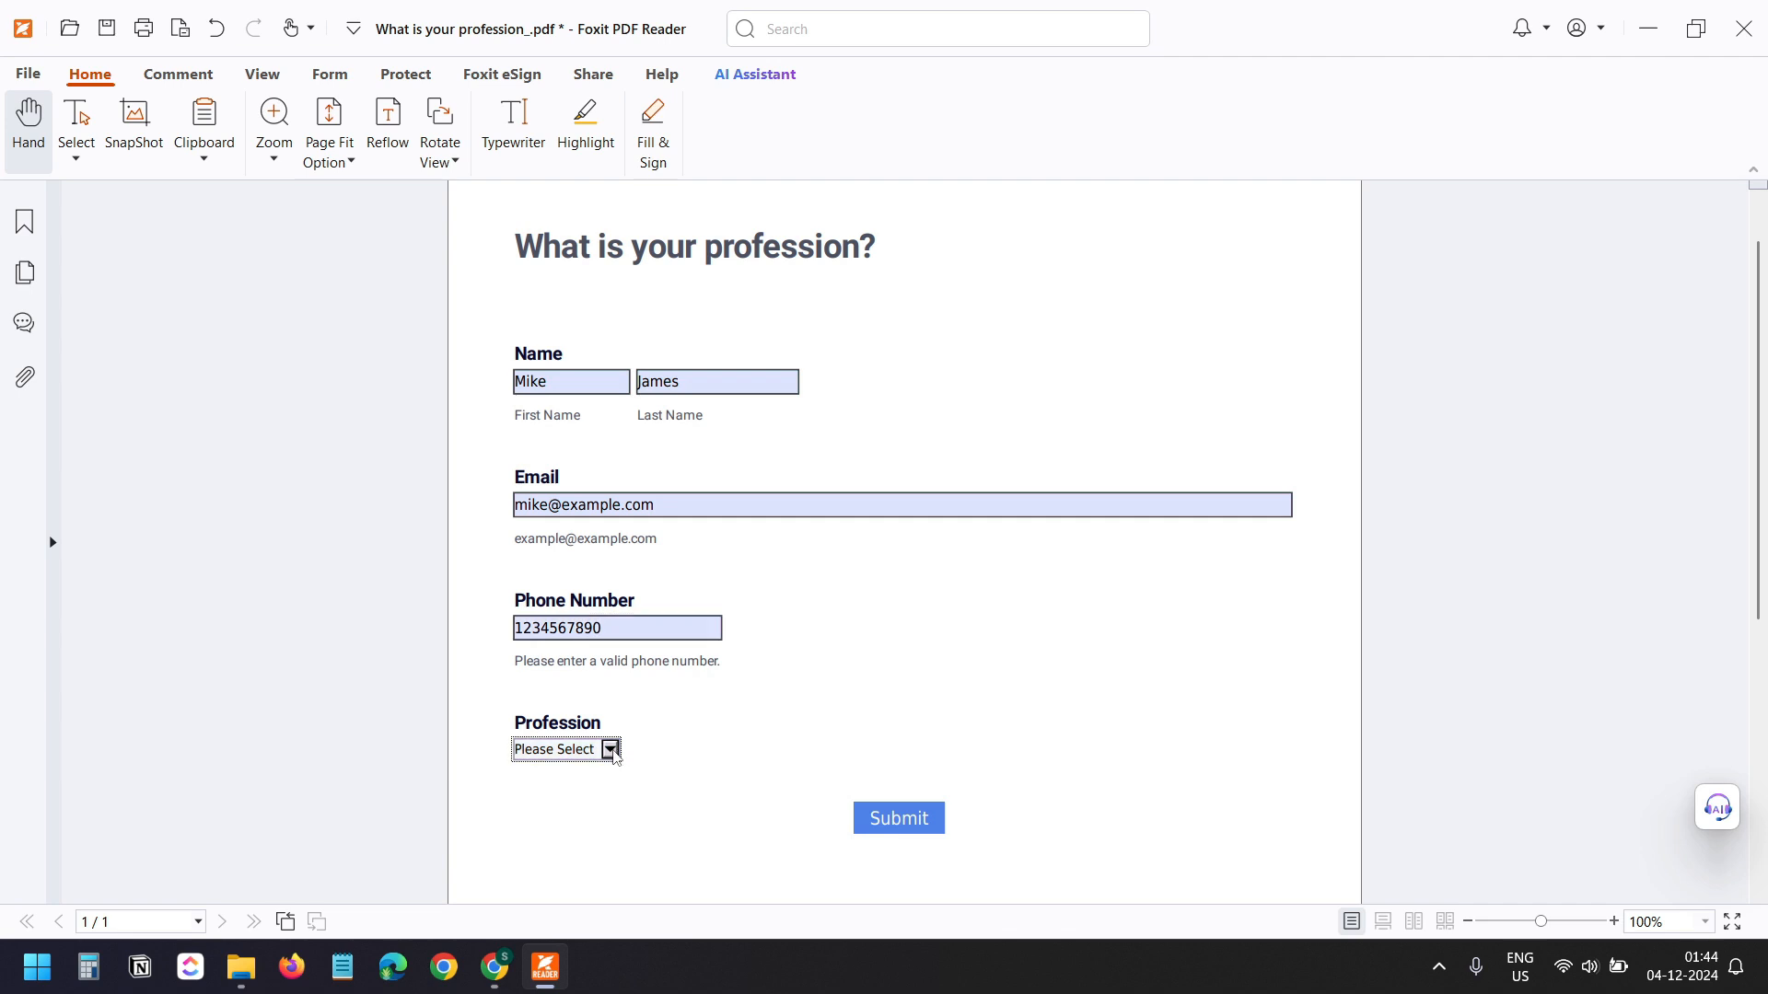
Set Profession to Teacher, submit the PDF form and allow its connection to submit.jotform.com
{"action": "left_click", "coordinate": [610, 750]}
{"action": "left_click", "coordinate": [592, 792]}
{"action": "left_click", "coordinate": [902, 822]}
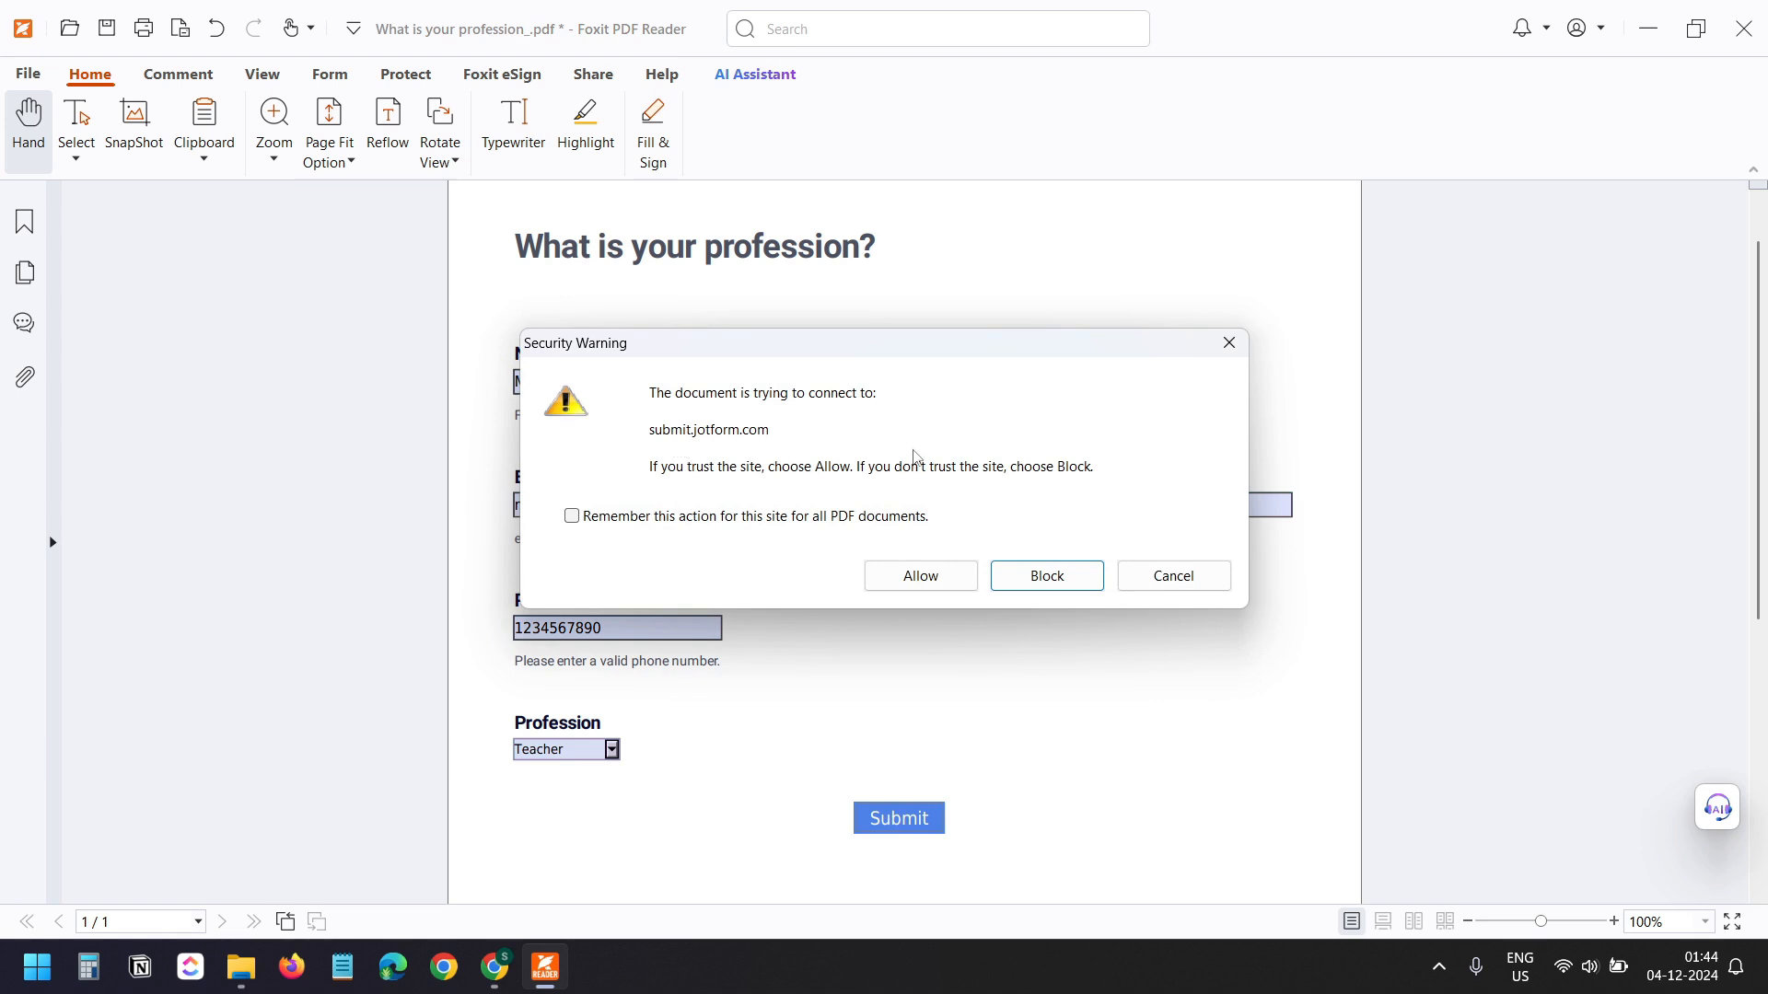
{"action": "left_click", "coordinate": [932, 575]}
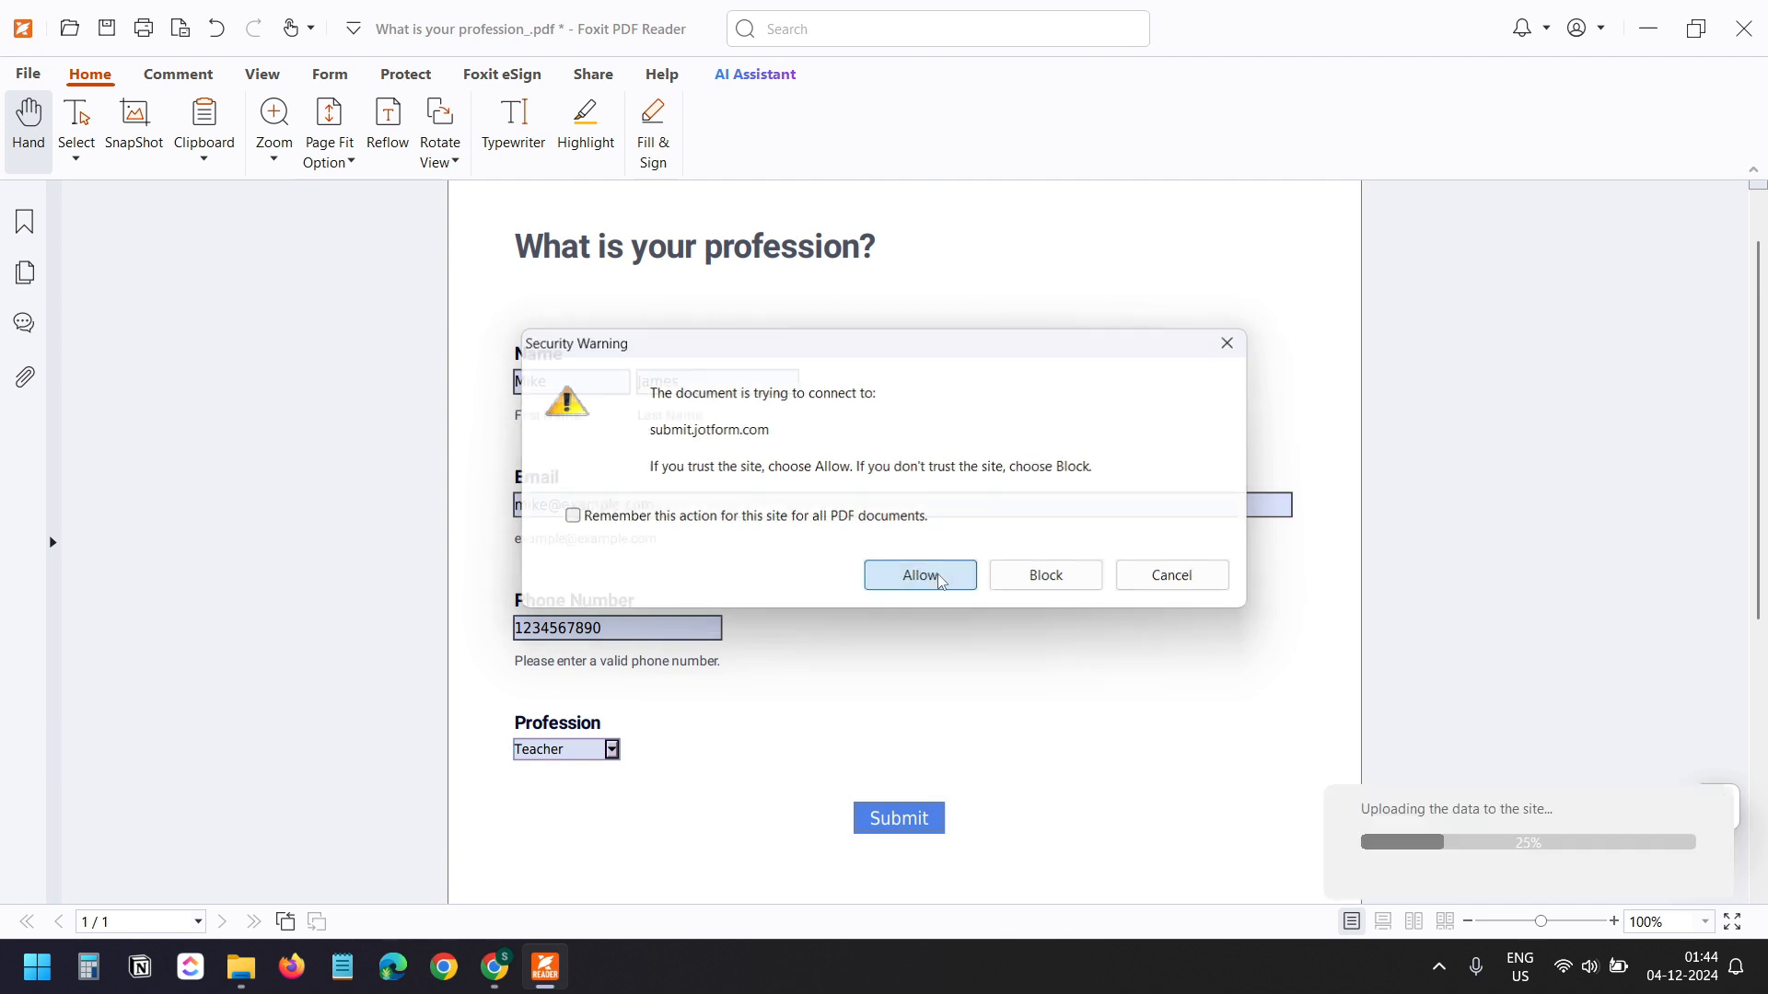
Return to the browser and open the submissions table of the "What is your profession?" form from Jotform's form list
{"action": "key", "text": "alt+Tab"}
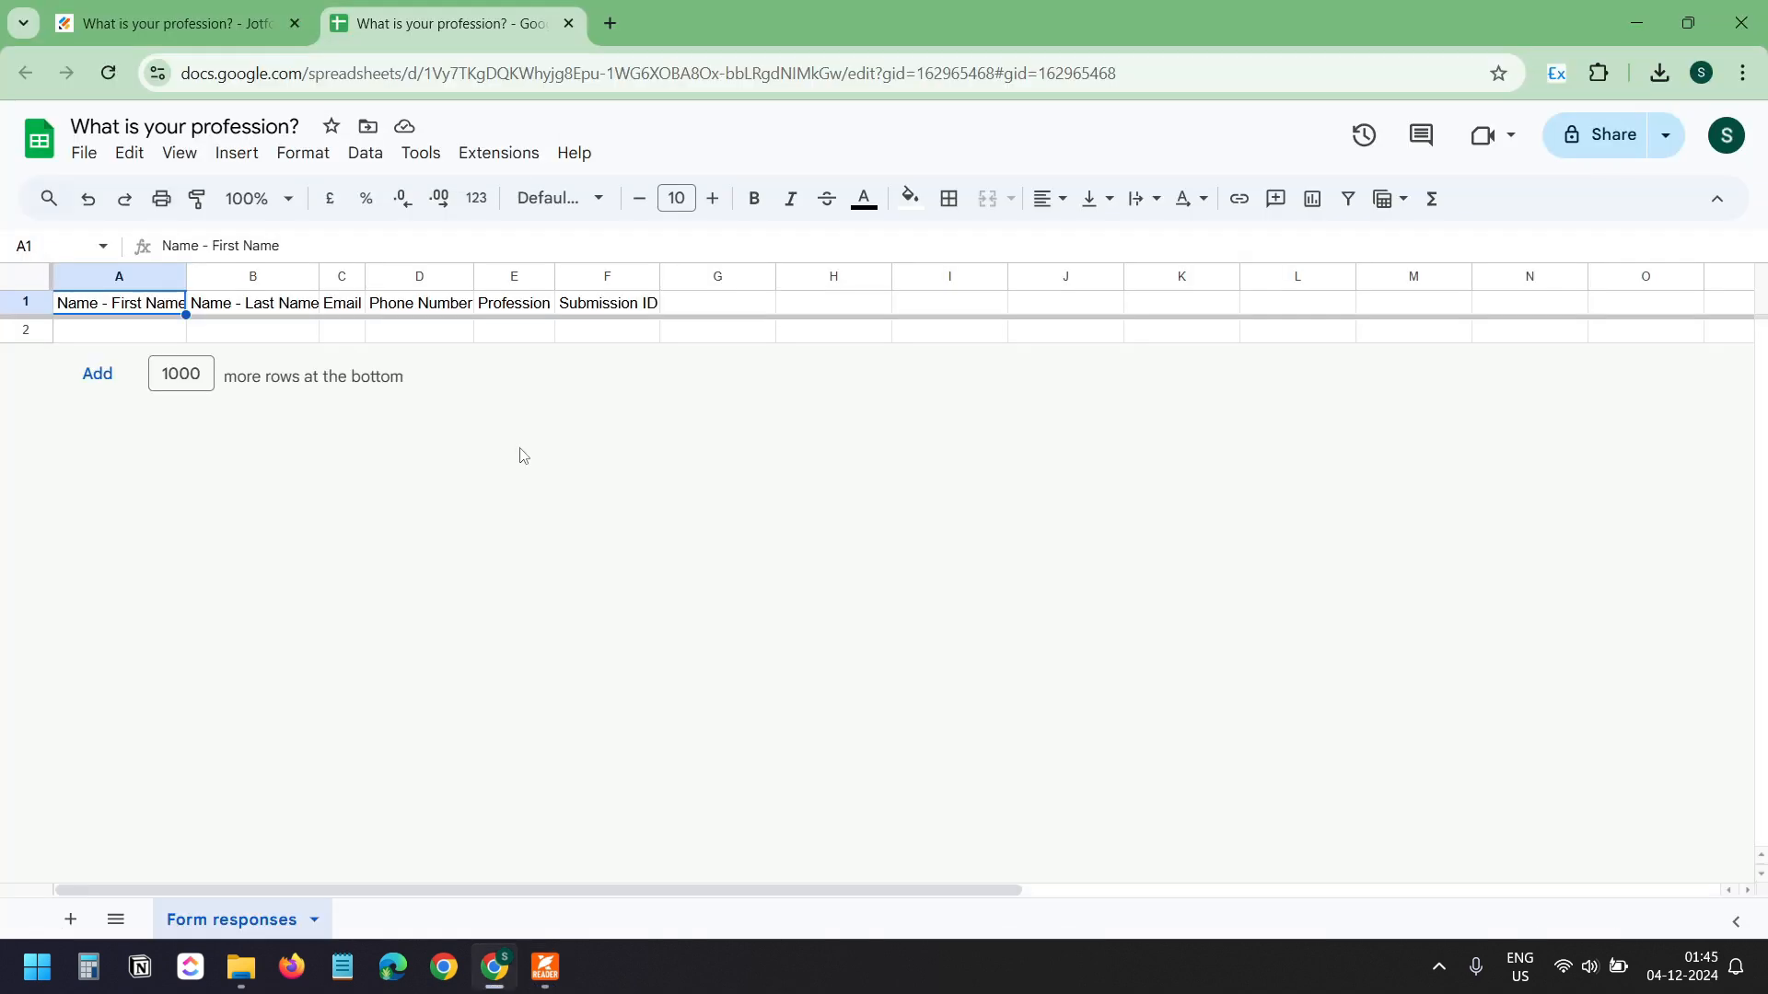
{"action": "left_click", "coordinate": [230, 23]}
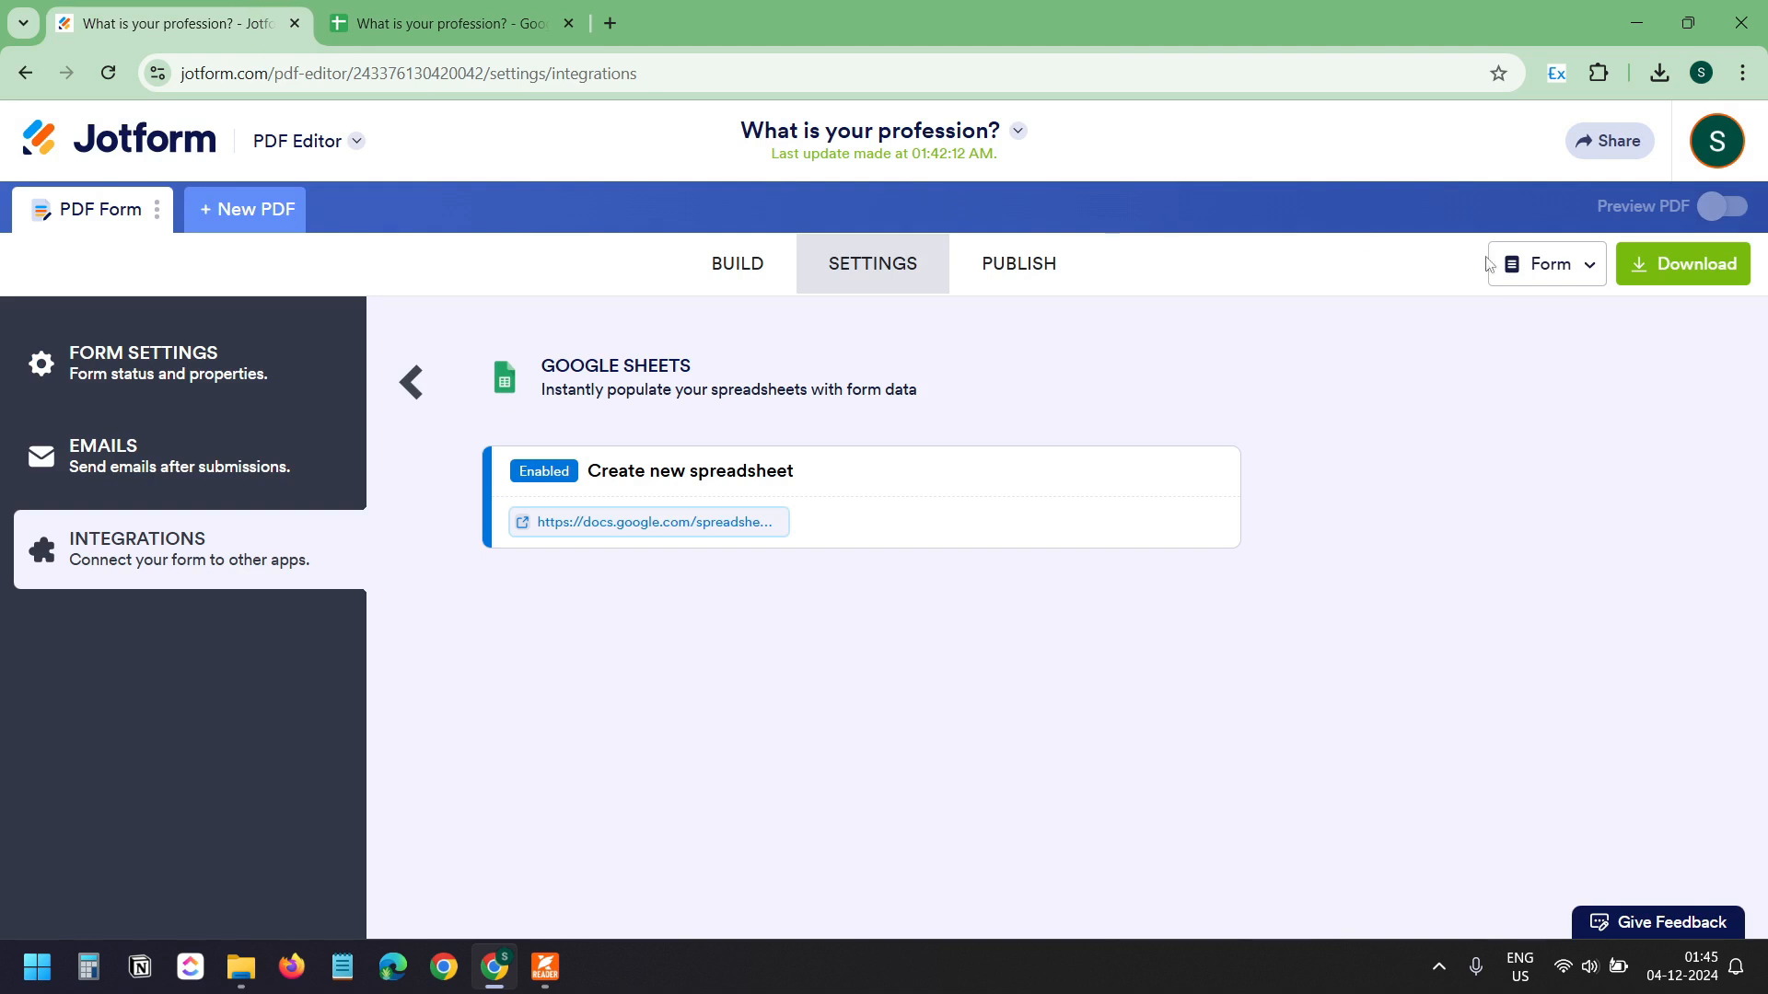
{"action": "left_click", "coordinate": [122, 154]}
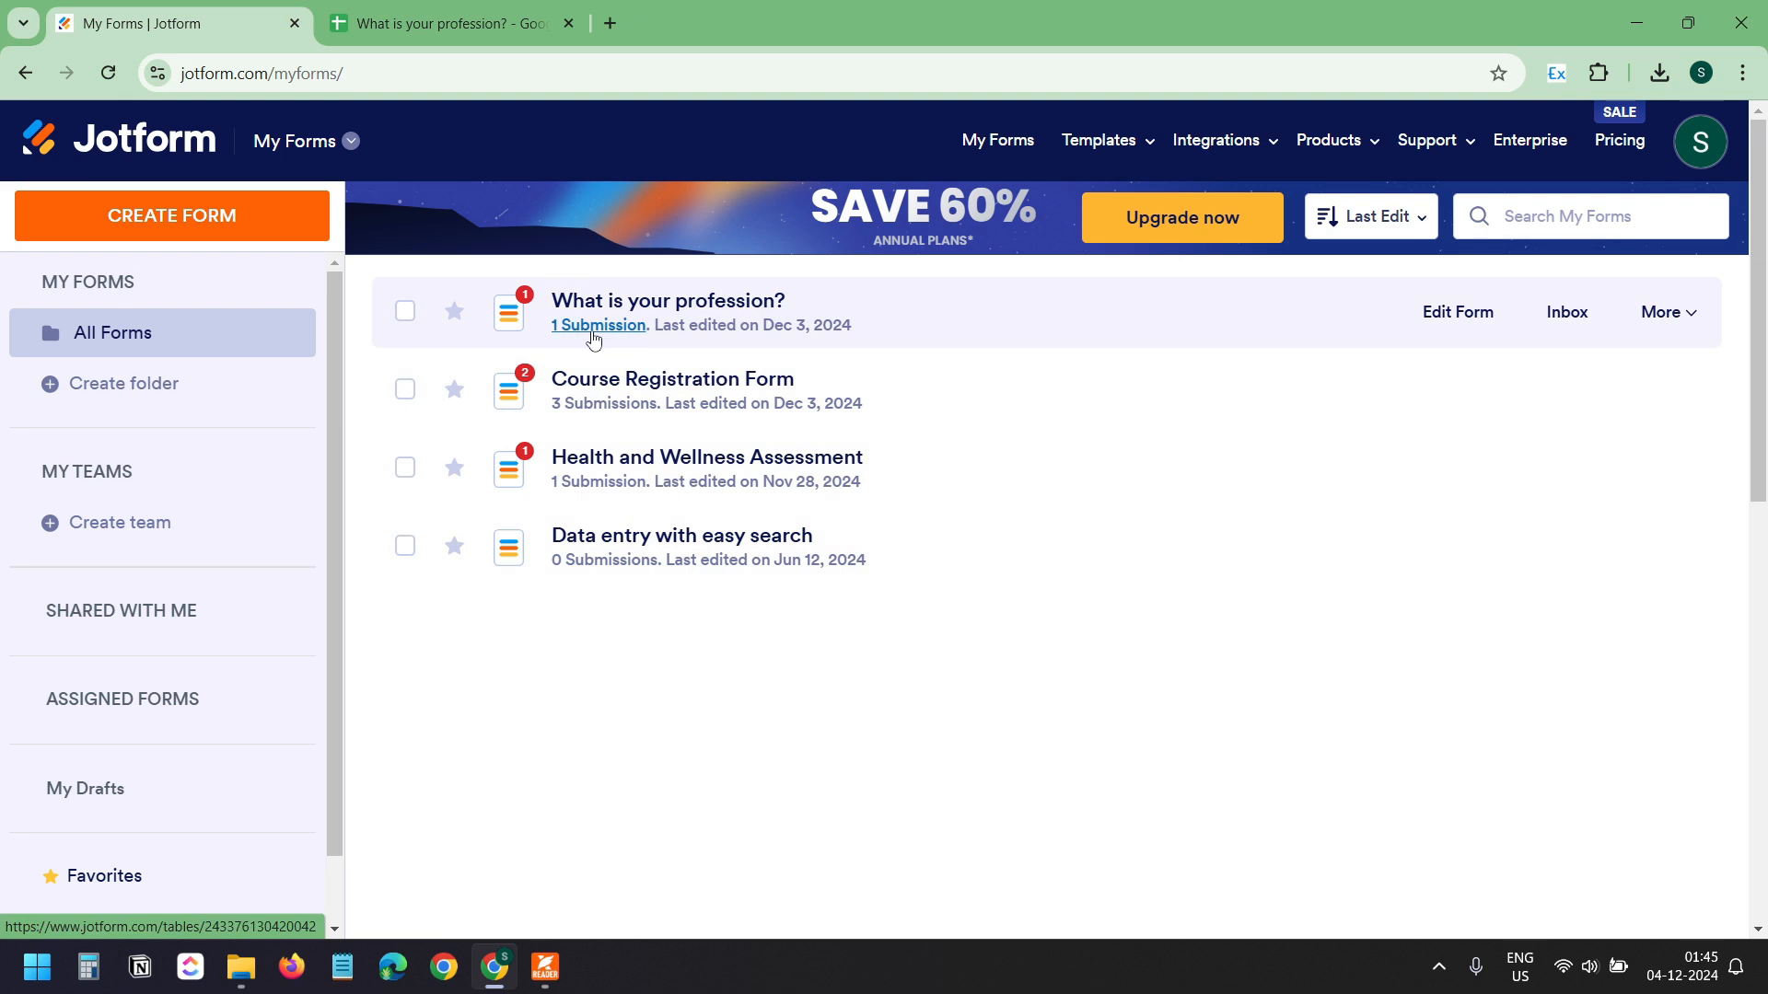
{"action": "left_click", "coordinate": [596, 332]}
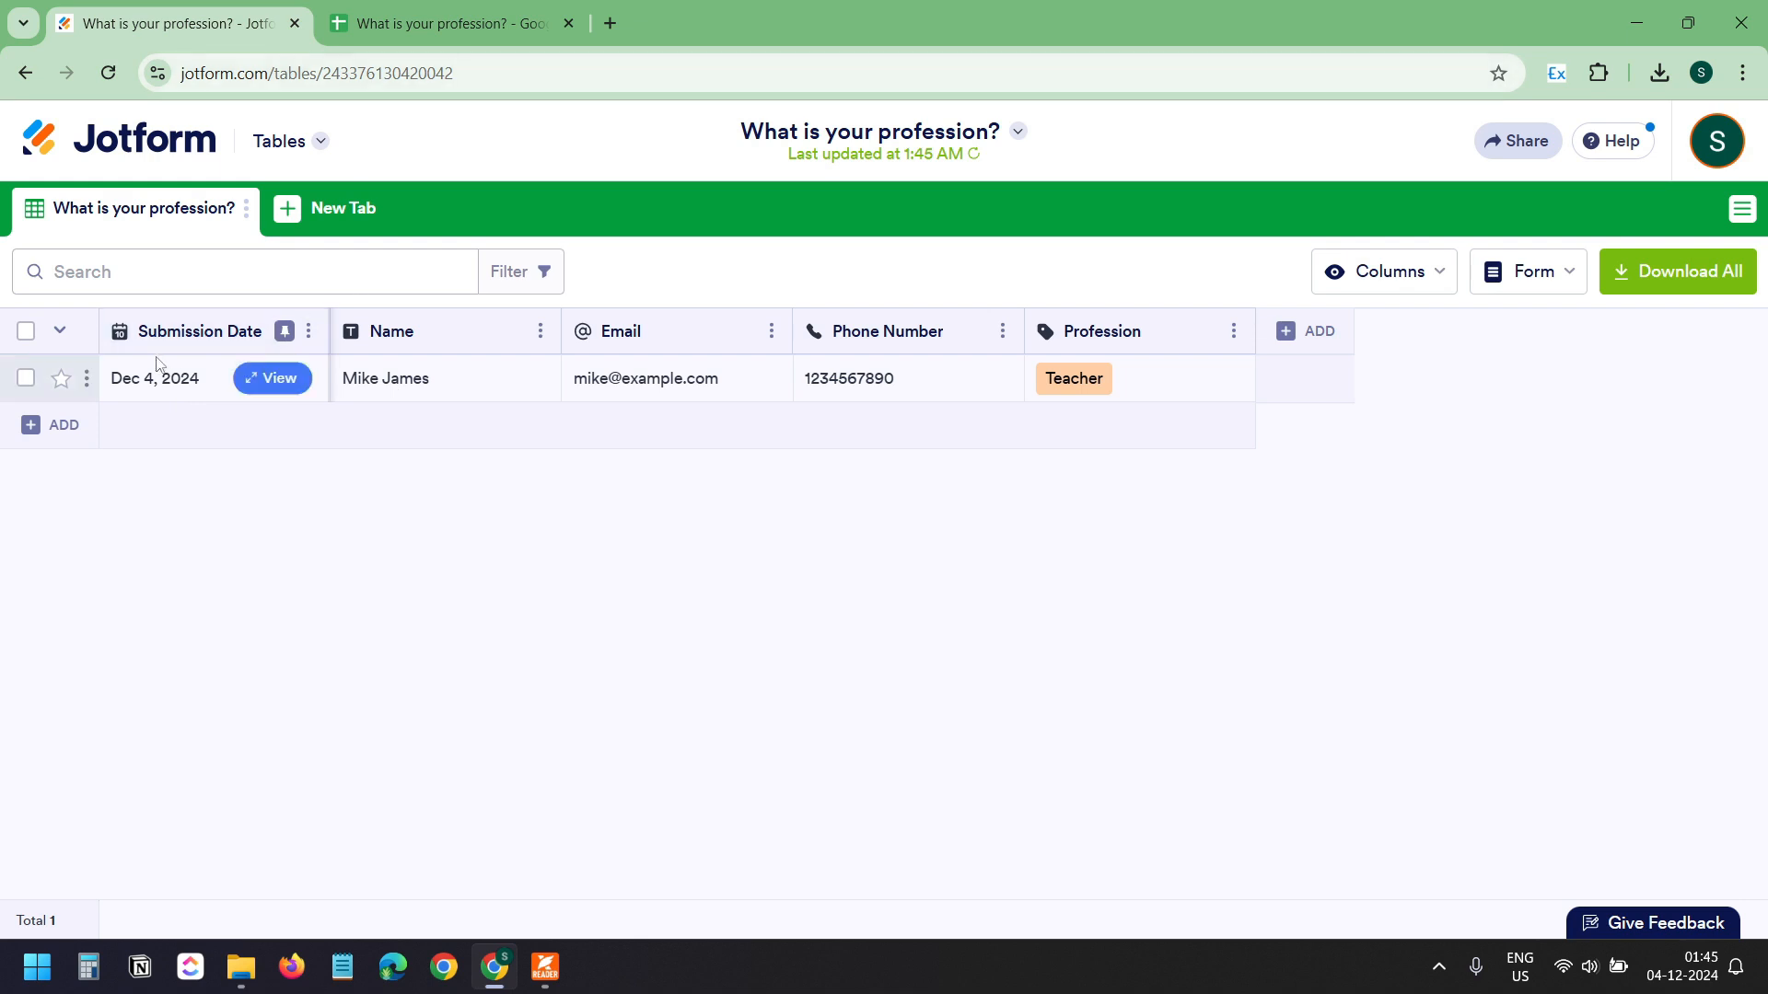
Switch to the linked Google Sheets spreadsheet and fit all column widths to their contents
{"action": "key", "text": "ctrl+Tab"}
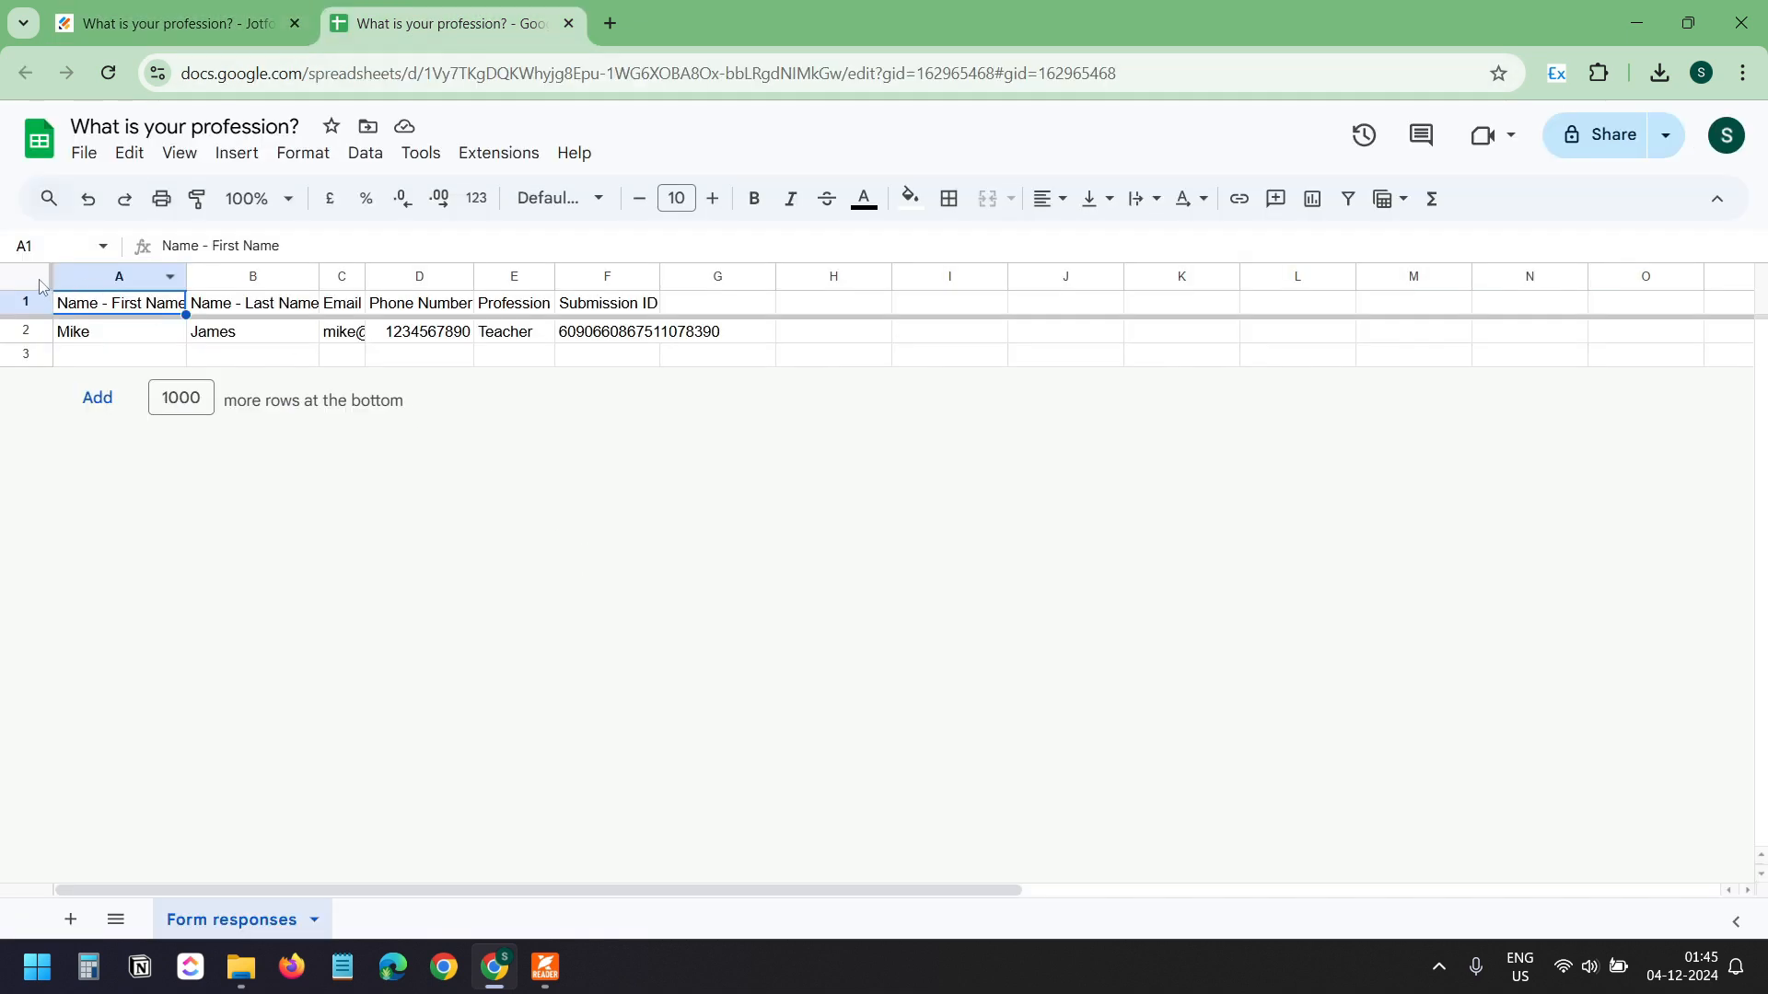
{"action": "left_click", "coordinate": [44, 282]}
{"action": "double_click", "coordinate": [185, 276]}
{"action": "left_click", "coordinate": [632, 354]}
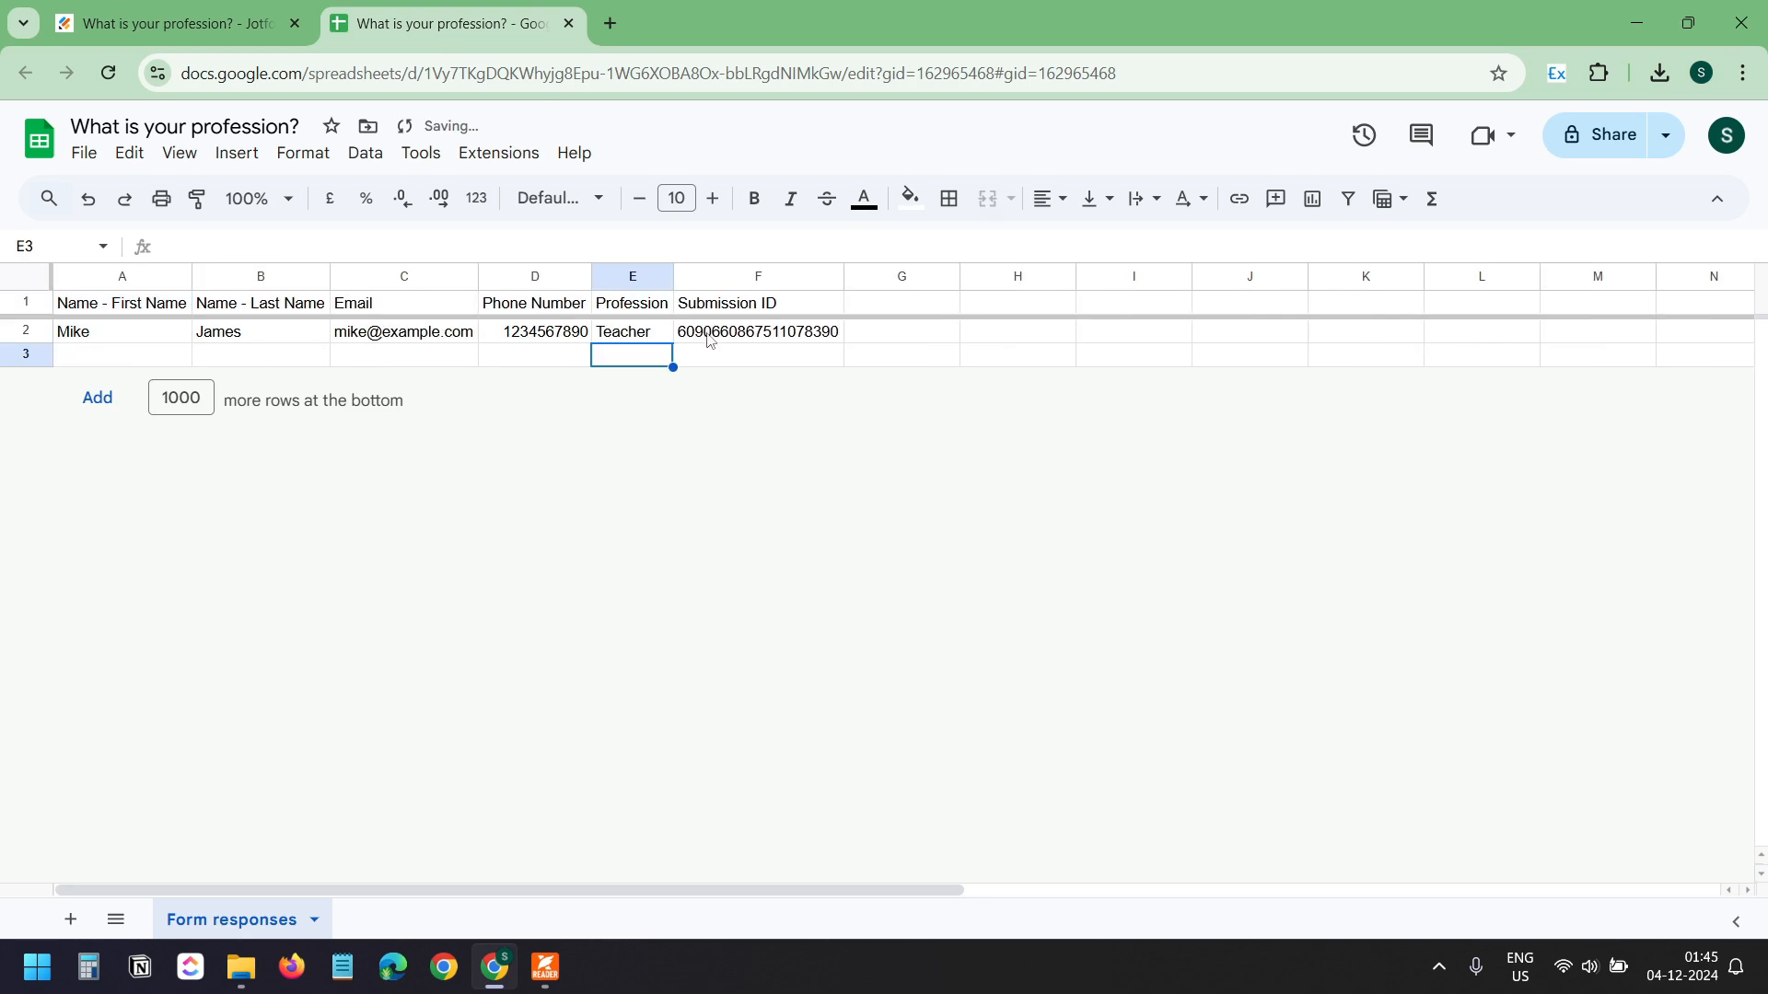
Compare the submission in Jotform Tables and Google Sheets with the filled-in PDF form in Foxit PDF Reader
{"action": "left_click", "coordinate": [195, 25]}
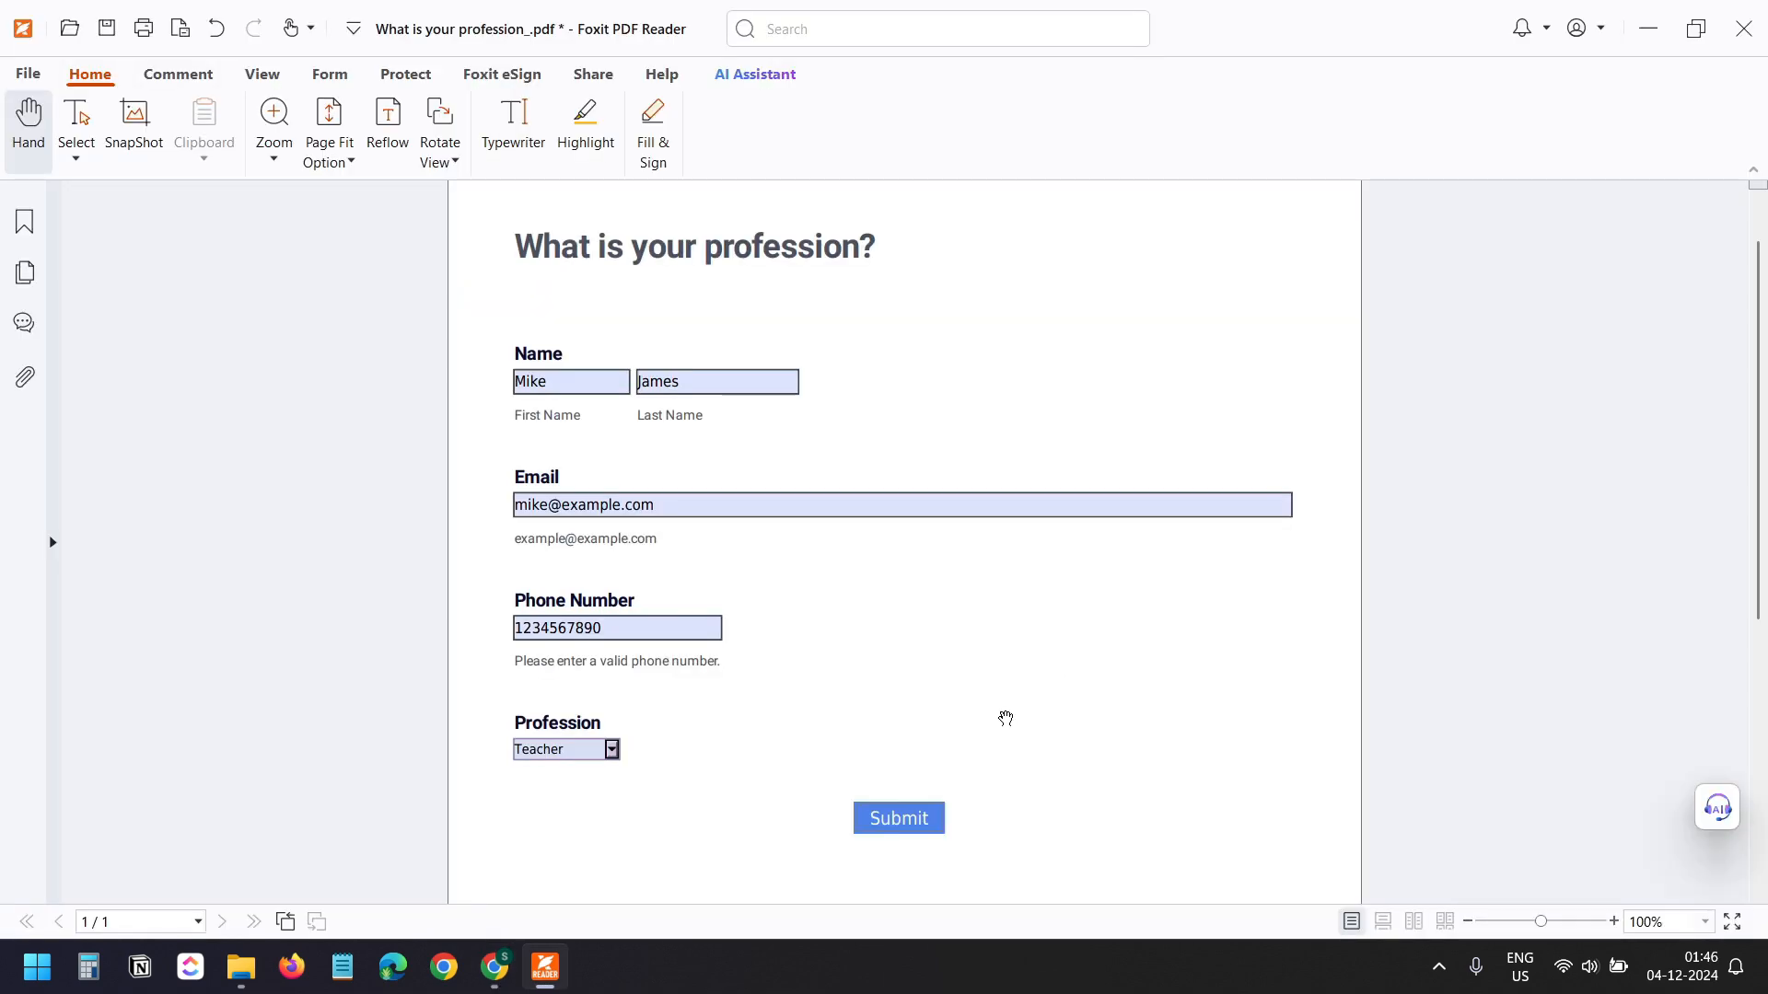
{"action": "left_click", "coordinate": [490, 972]}
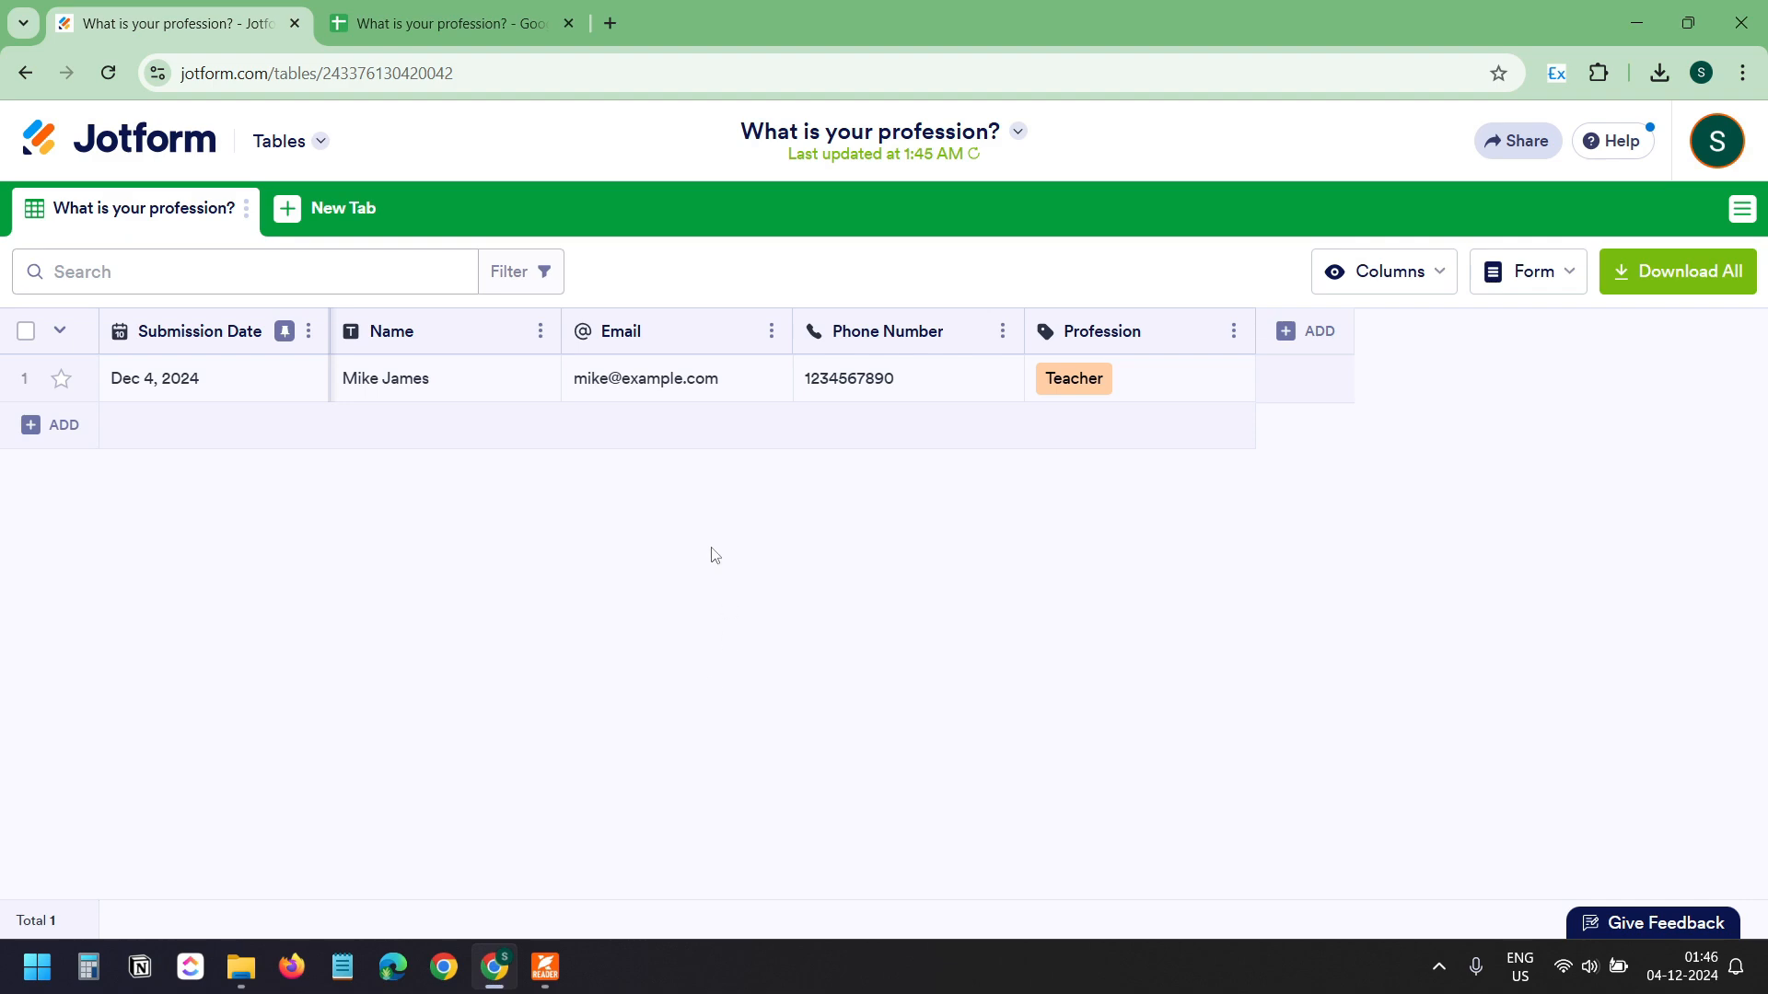
{"action": "left_click", "coordinate": [414, 33]}
{"action": "left_click", "coordinate": [547, 964]}
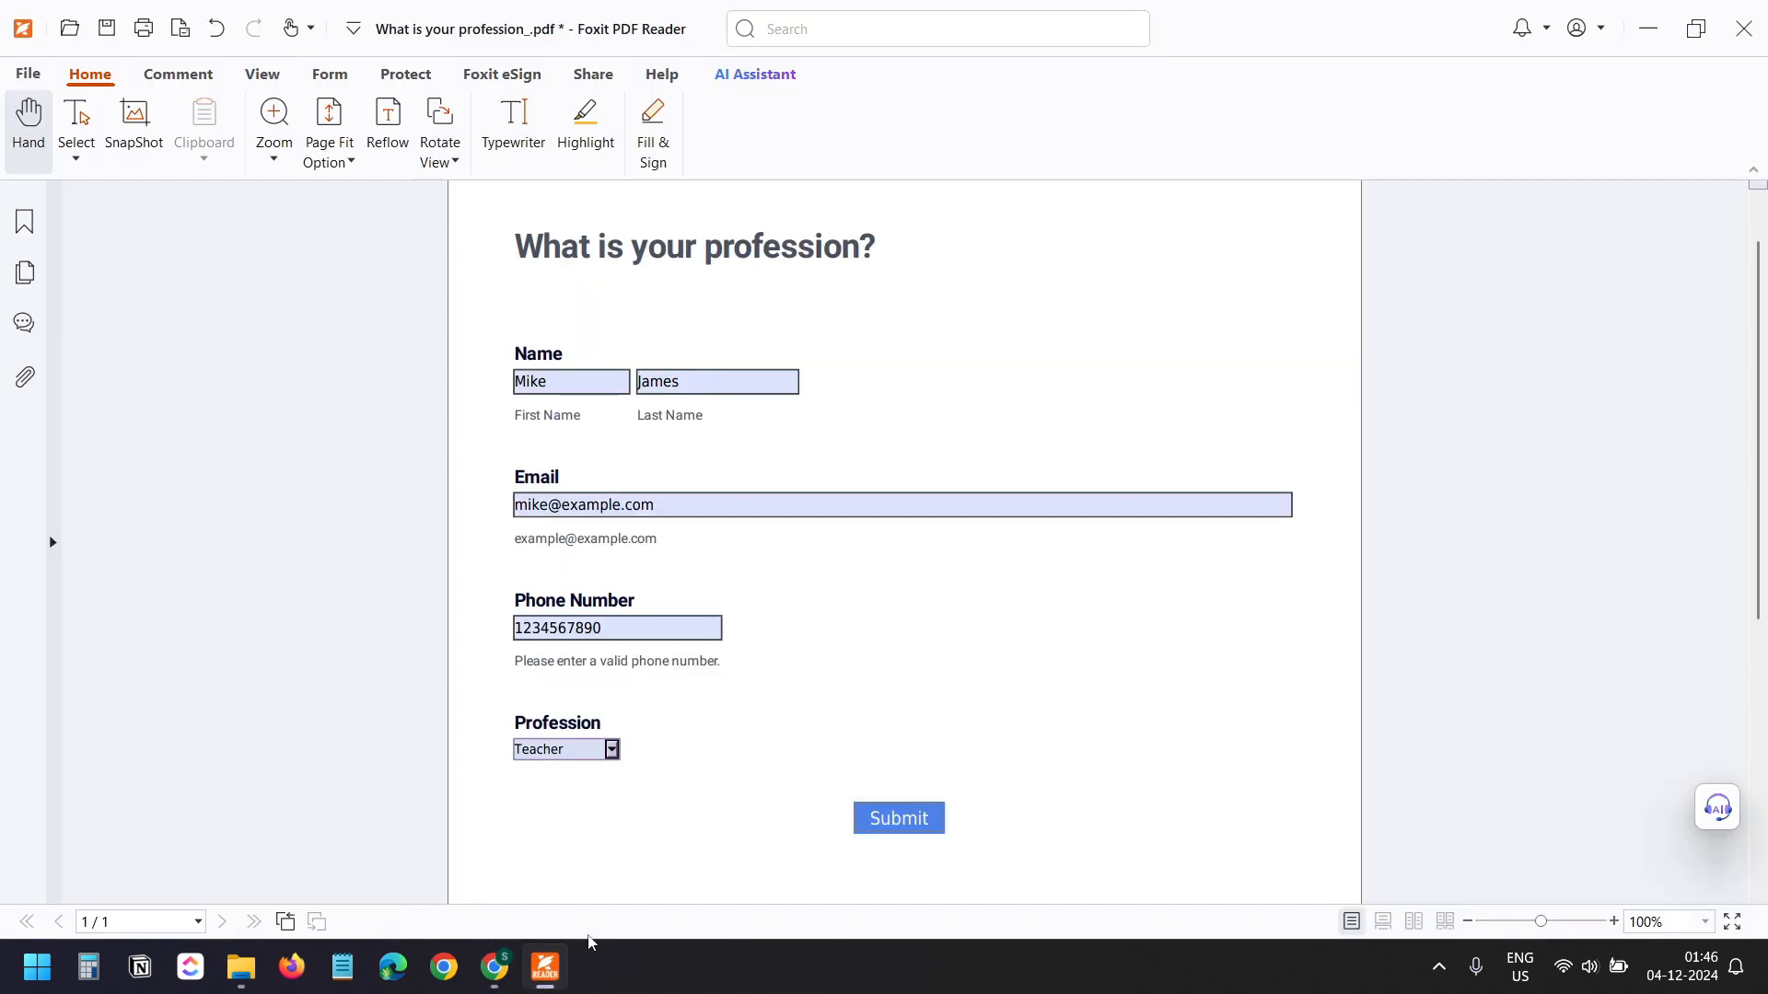
{"action": "left_click", "coordinate": [498, 971]}
{"action": "left_click", "coordinate": [547, 964]}
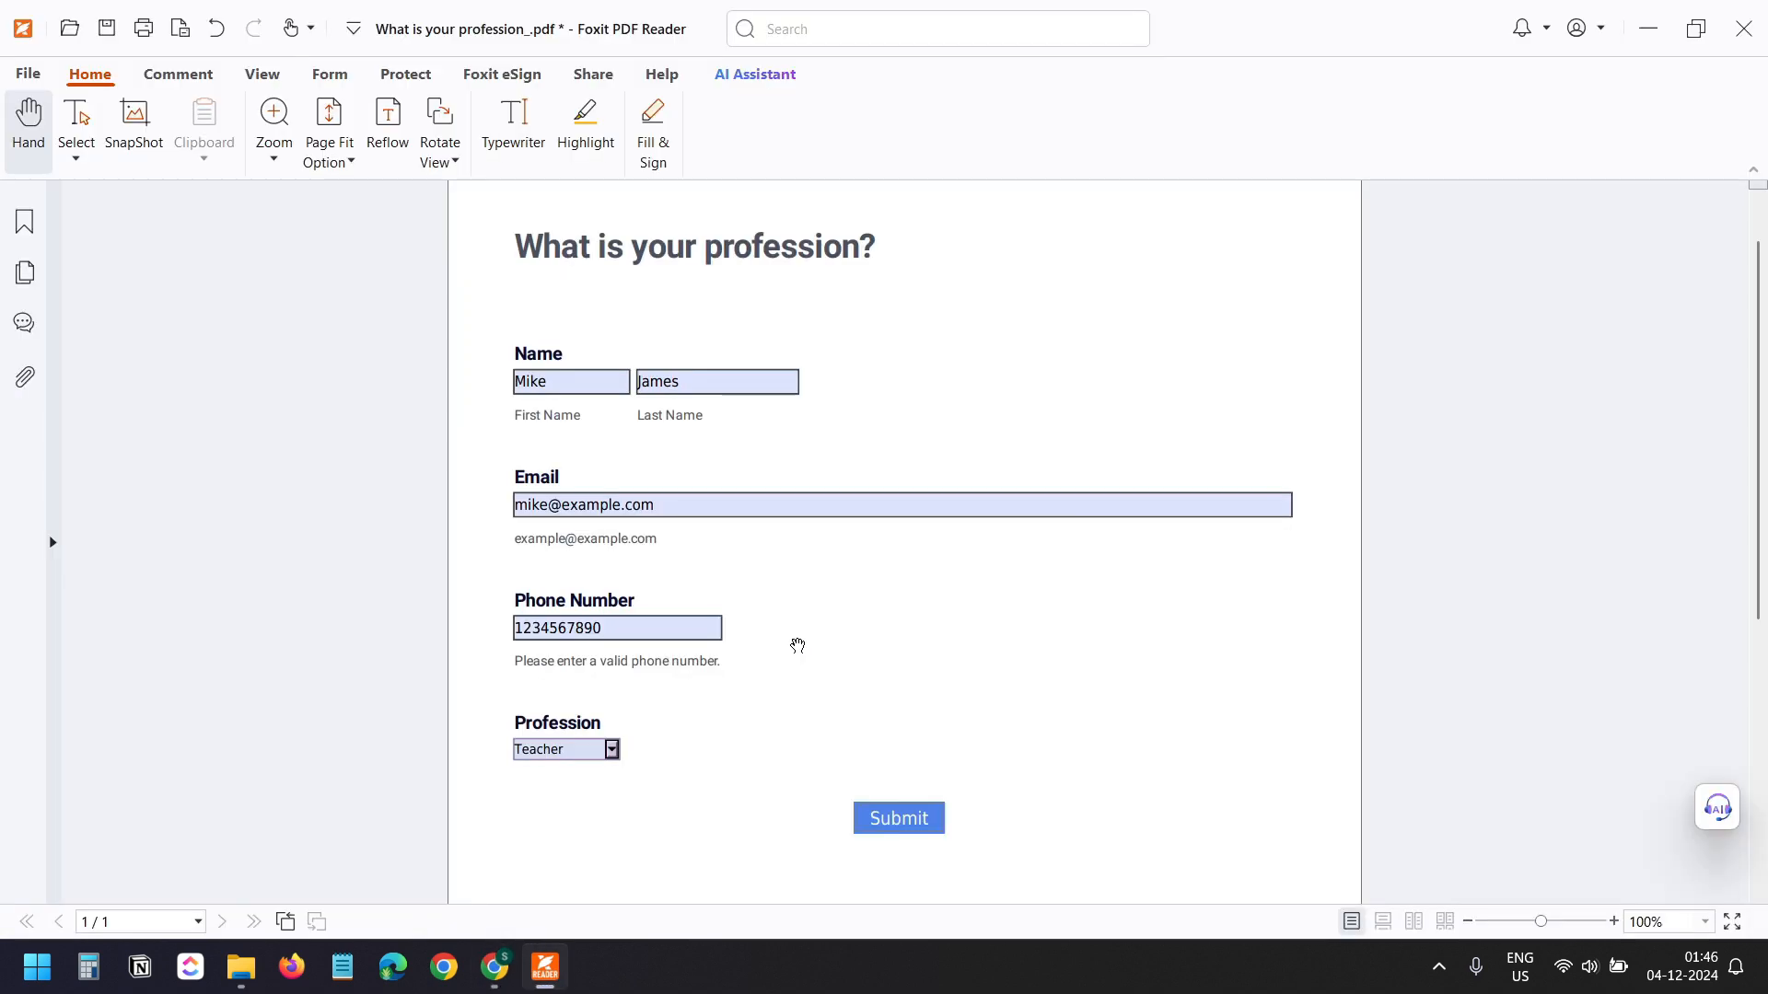